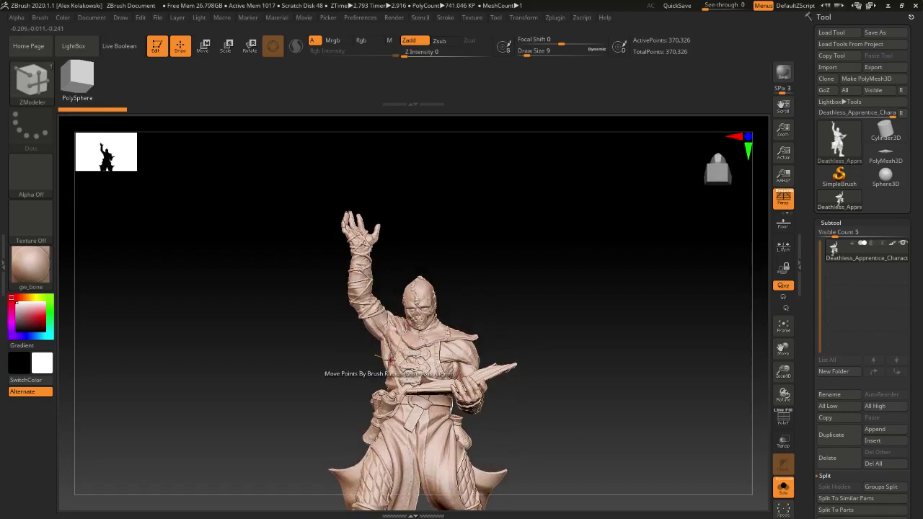
# - Examine the hooded miniature from front and back, focusing on the raised arm, shoulder and head
pyautogui.moveTo(921, 374); pyautogui.dragTo(921, 357)
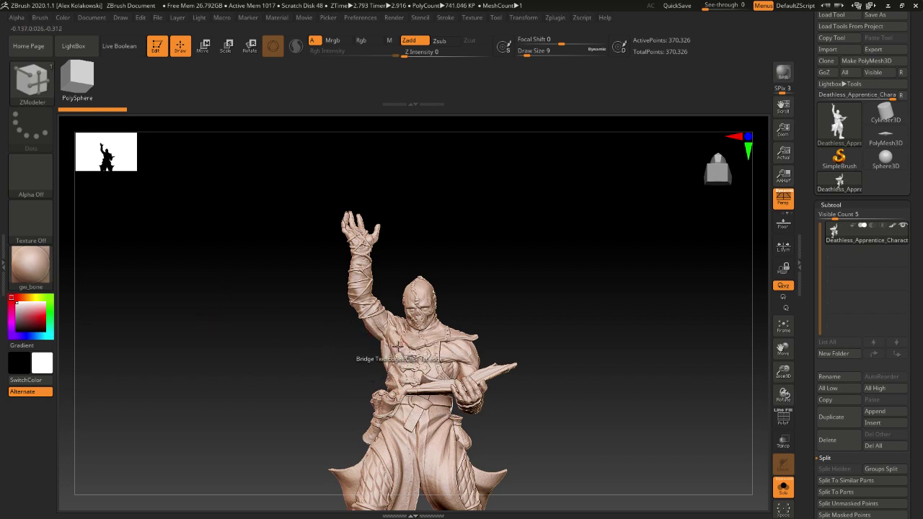
pyautogui.moveTo(359, 352); pyautogui.dragTo(395, 344, button='right')
pyautogui.moveTo(332, 334); pyautogui.dragTo(375, 350, button='right')
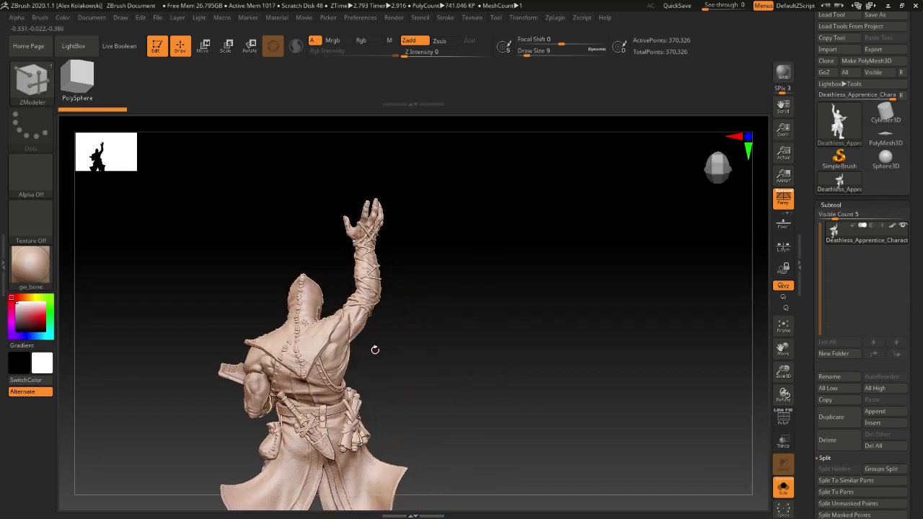
pyautogui.keyDown('alt'); pyautogui.moveTo(354, 493); pyautogui.dragTo(430, 416, button='right'); pyautogui.keyUp('alt')
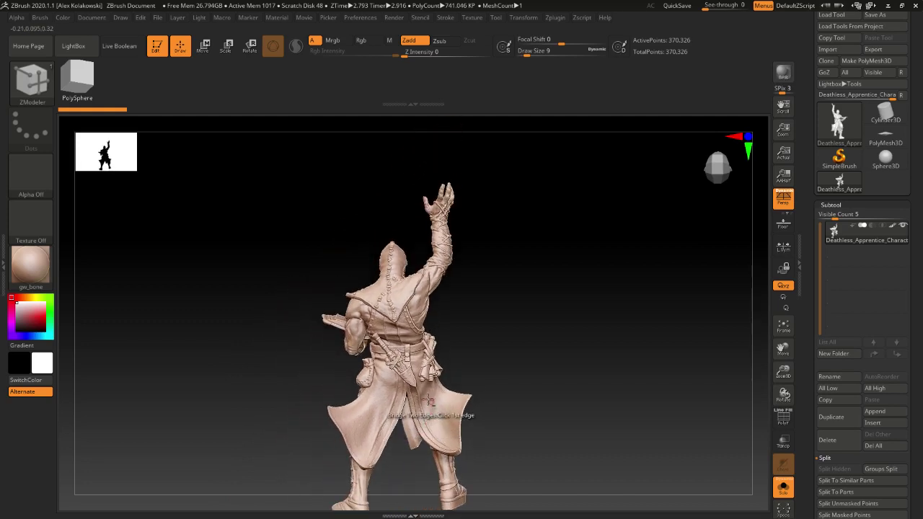
pyautogui.moveTo(433, 274)
pyautogui.mouseDown(button='right')
pyautogui.moveTo(439, 343)
pyautogui.moveTo(445, 292)
pyautogui.mouseUp(button='right')
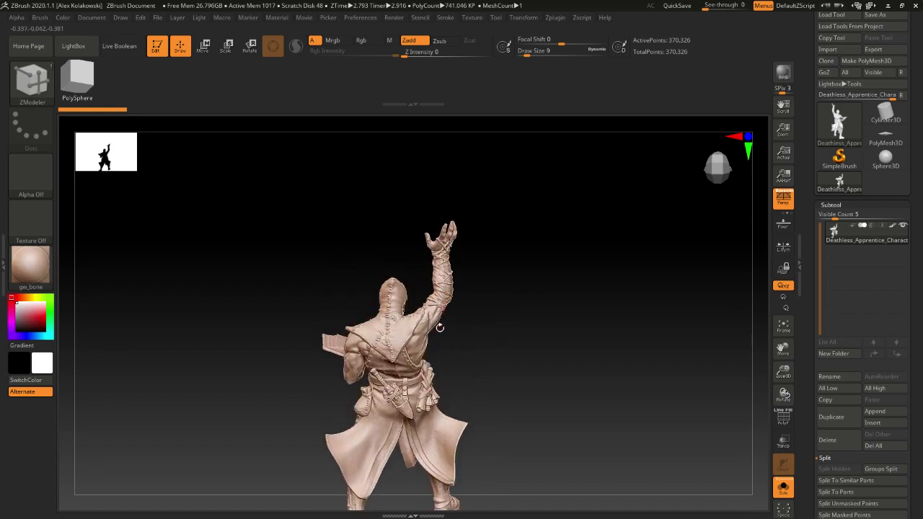
pyautogui.keyDown('alt'); pyautogui.moveTo(430, 341); pyautogui.dragTo(440, 296, button='right'); pyautogui.keyUp('alt')
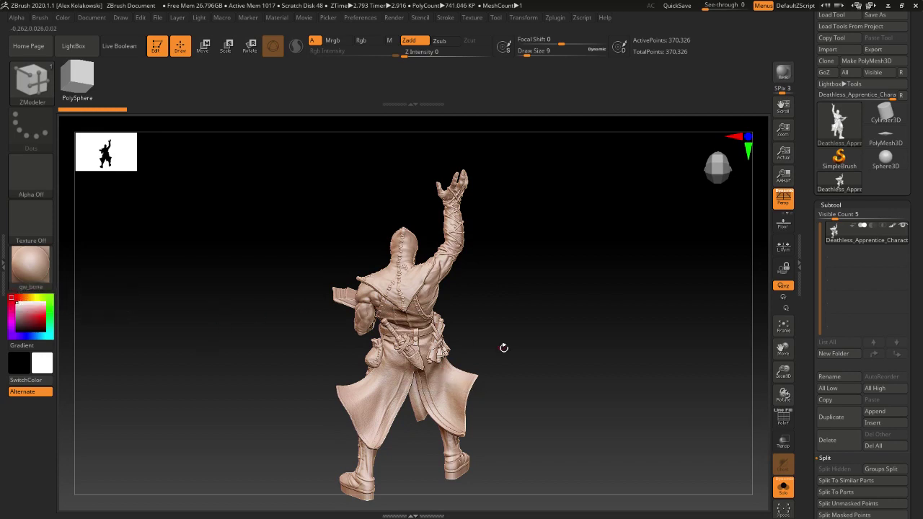
pyautogui.moveTo(504, 348); pyautogui.dragTo(453, 337, button='right')
pyautogui.keyDown('ctrl'); pyautogui.moveTo(446, 285); pyautogui.dragTo(444, 319, button='right'); pyautogui.keyUp('ctrl')
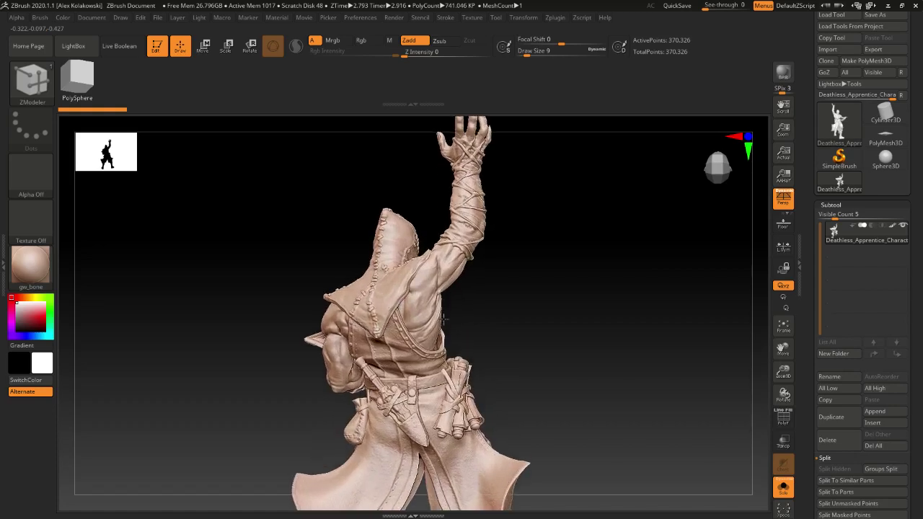
pyautogui.moveTo(445, 264); pyautogui.dragTo(360, 261, button='right')
pyautogui.moveTo(575, 294); pyautogui.dragTo(547, 317, button='right')
pyautogui.keyDown('alt'); pyautogui.moveTo(547, 320); pyautogui.dragTo(473, 377, button='right'); pyautogui.keyUp('alt')
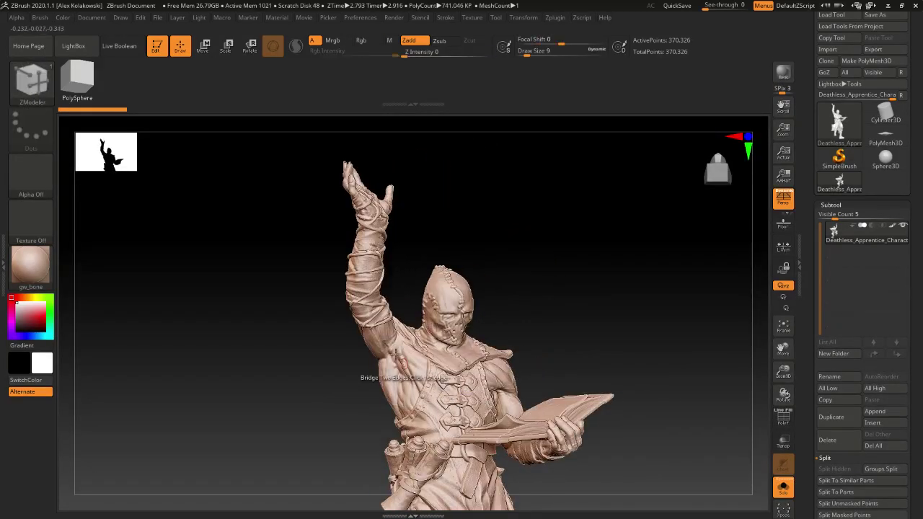
pyautogui.moveTo(398, 355); pyautogui.dragTo(357, 367, button='right')
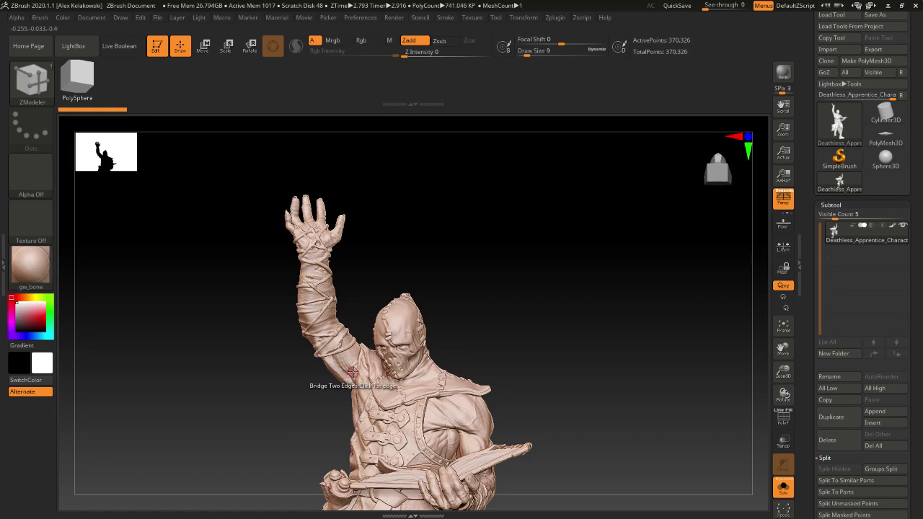
pyautogui.keyDown('alt'); pyautogui.moveTo(414, 393); pyautogui.dragTo(441, 364, button='right'); pyautogui.keyUp('alt')
pyautogui.moveTo(374, 383); pyautogui.dragTo(441, 398, button='right')
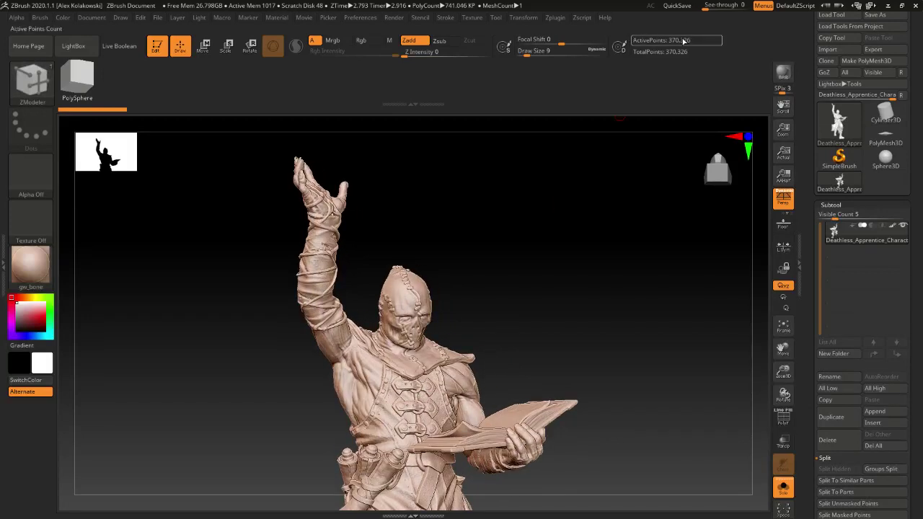
pyautogui.keyDown('alt'); pyautogui.moveTo(400, 389); pyautogui.dragTo(424, 385, button='right'); pyautogui.keyUp('alt')
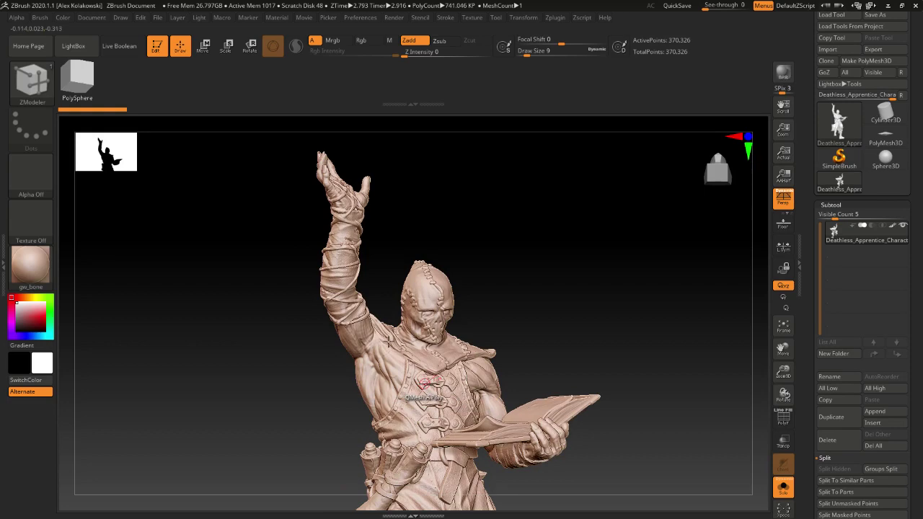
pyautogui.moveTo(383, 325)
pyautogui.mouseDown(button='right')
pyautogui.moveTo(369, 338)
pyautogui.moveTo(356, 420)
pyautogui.moveTo(402, 388)
pyautogui.moveTo(389, 411)
pyautogui.moveTo(380, 418)
pyautogui.moveTo(376, 410)
pyautogui.mouseUp(button='right')
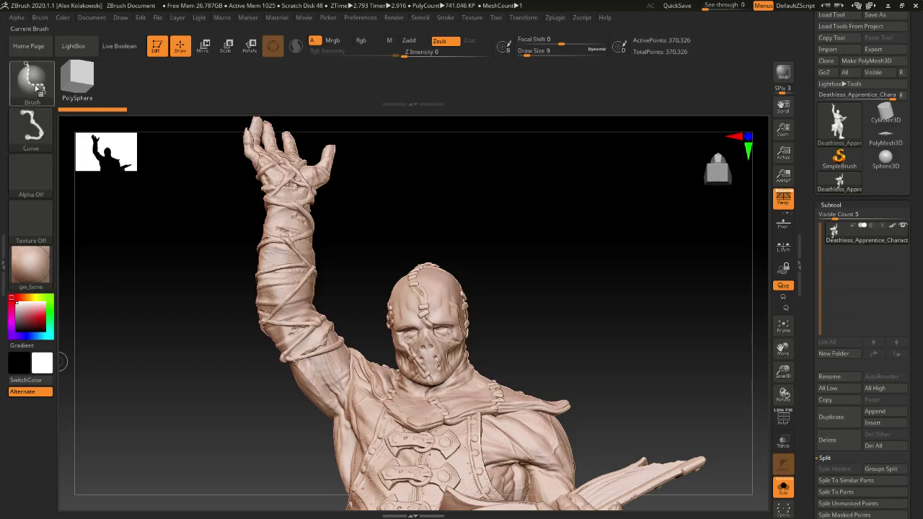
# - Choose the SliceCurve brush and turn on the polygon wireframe and polygroup display for the miniature
pyautogui.click(32, 81)
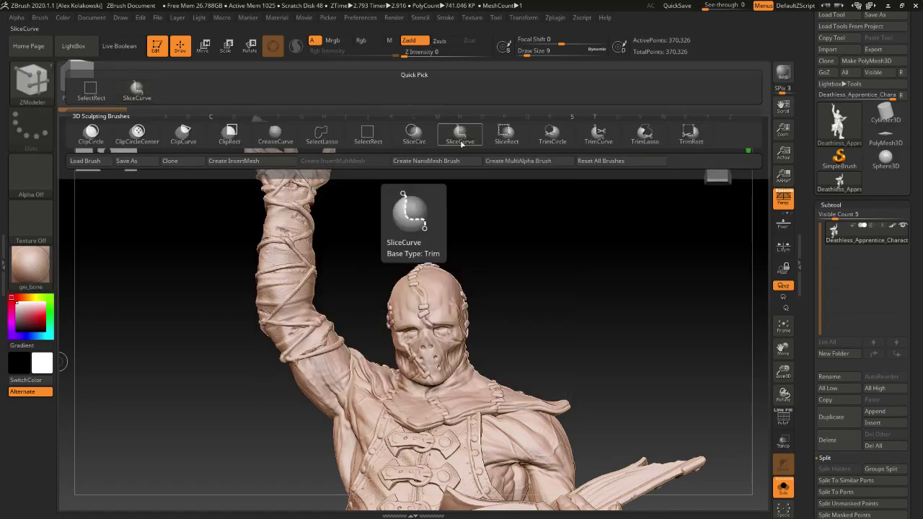
pyautogui.keyDown('alt'); pyautogui.moveTo(354, 375); pyautogui.dragTo(350, 390, button='right'); pyautogui.keyUp('alt')
pyautogui.keyDown('alt'); pyautogui.moveTo(293, 431); pyautogui.dragTo(298, 351, button='right'); pyautogui.keyUp('alt')
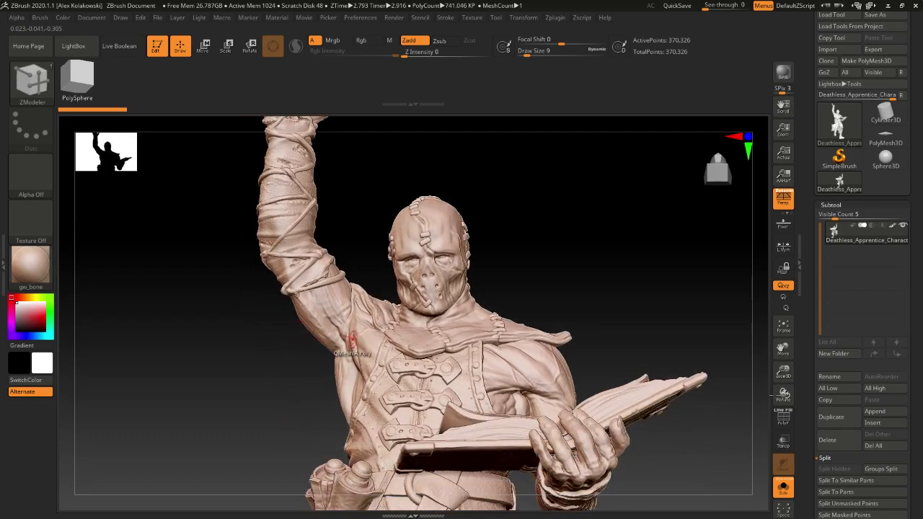
pyautogui.click(789, 426)
# - Try a slice at about 65° across the raised upper arm from the front view, and undo it
pyautogui.moveTo(273, 338)
pyautogui.keyDown('alt'); pyautogui.mouseDown()
pyautogui.moveTo(277, 390)
pyautogui.moveTo(299, 343)
pyautogui.moveTo(349, 325)
pyautogui.mouseUp(); pyautogui.keyUp('alt')
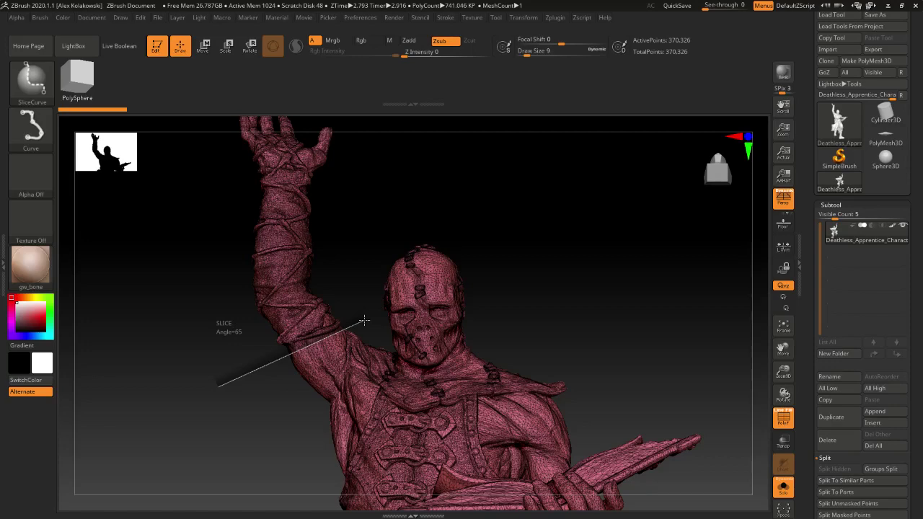
pyautogui.keyDown('ctrl'); pyautogui.keyDown('shift'); pyautogui.moveTo(364, 319); pyautogui.dragTo(365, 319); pyautogui.keyUp('shift'); pyautogui.keyUp('ctrl')
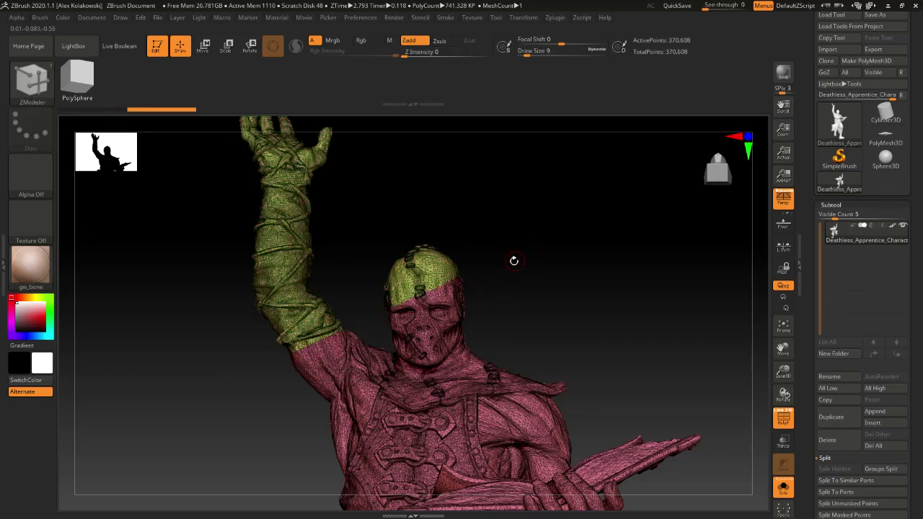
pyautogui.moveTo(514, 261); pyautogui.dragTo(562, 261, button='right')
pyautogui.keyDown('ctrl'); pyautogui.moveTo(433, 325); pyautogui.dragTo(425, 357, button='right'); pyautogui.keyUp('ctrl')
pyautogui.hotkey('ctrl', 'z')
# - Slice across the raised upper arm below the wrappings at about 66°, from an angle that keeps the head clear
pyautogui.moveTo(341, 416); pyautogui.dragTo(346, 380, button='right')
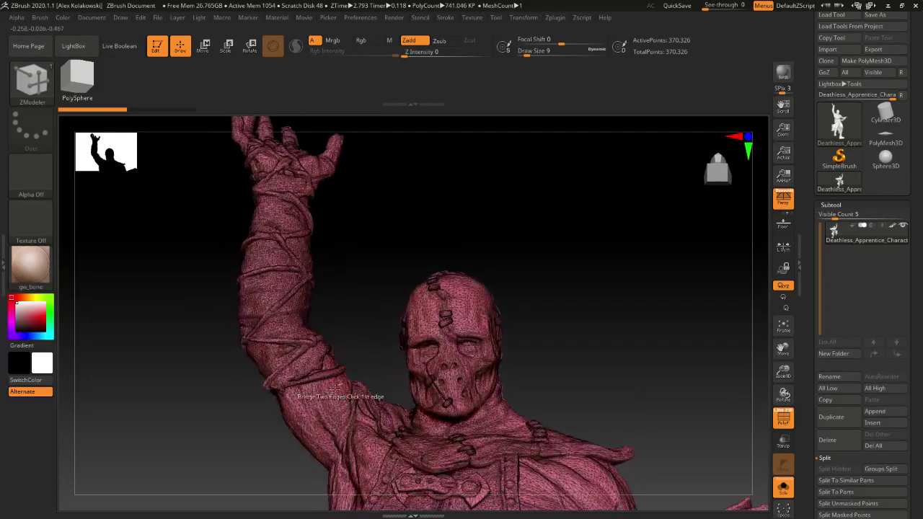
pyautogui.moveTo(299, 418); pyautogui.dragTo(363, 373, button='right')
pyautogui.keyDown('alt'); pyautogui.moveTo(363, 373); pyautogui.dragTo(306, 422, button='right'); pyautogui.keyUp('alt')
pyautogui.moveTo(208, 414); pyautogui.dragTo(442, 347, button='right')
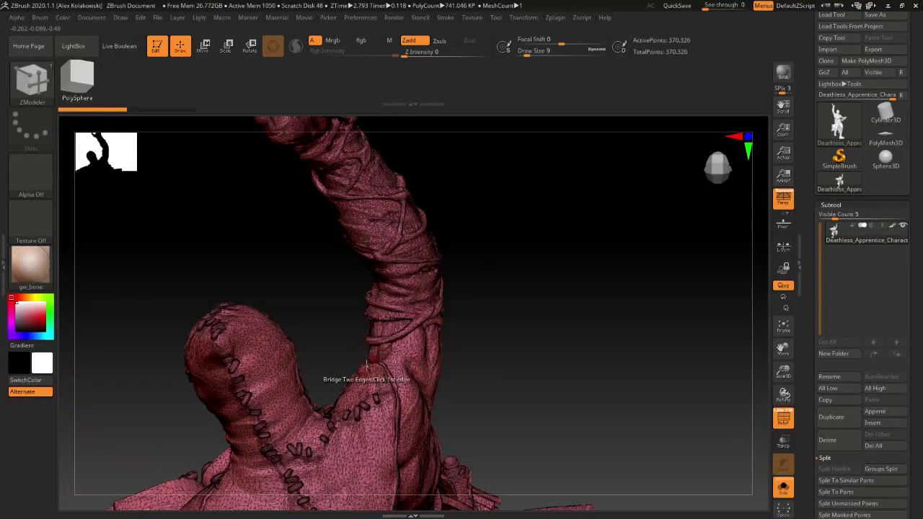
pyautogui.moveTo(437, 358); pyautogui.dragTo(325, 373, button='right')
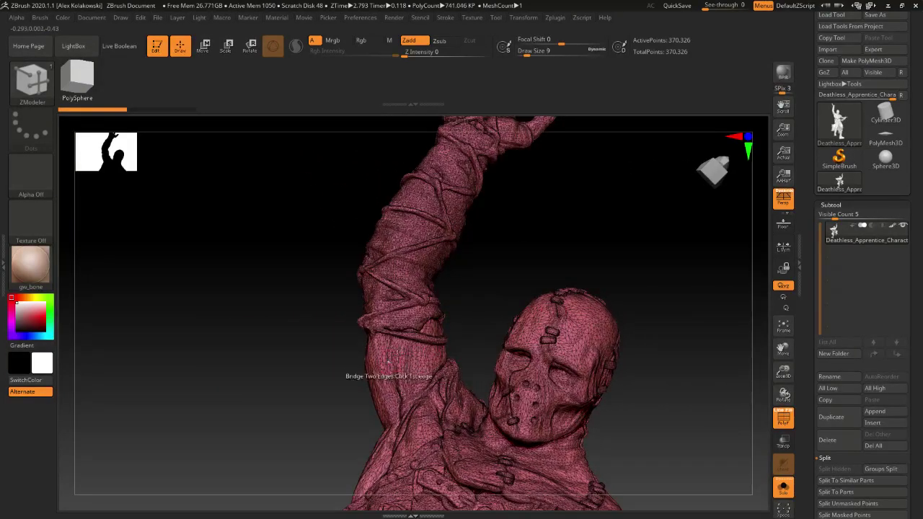
pyautogui.keyDown('alt'); pyautogui.moveTo(389, 361); pyautogui.dragTo(331, 380, button='right'); pyautogui.keyUp('alt')
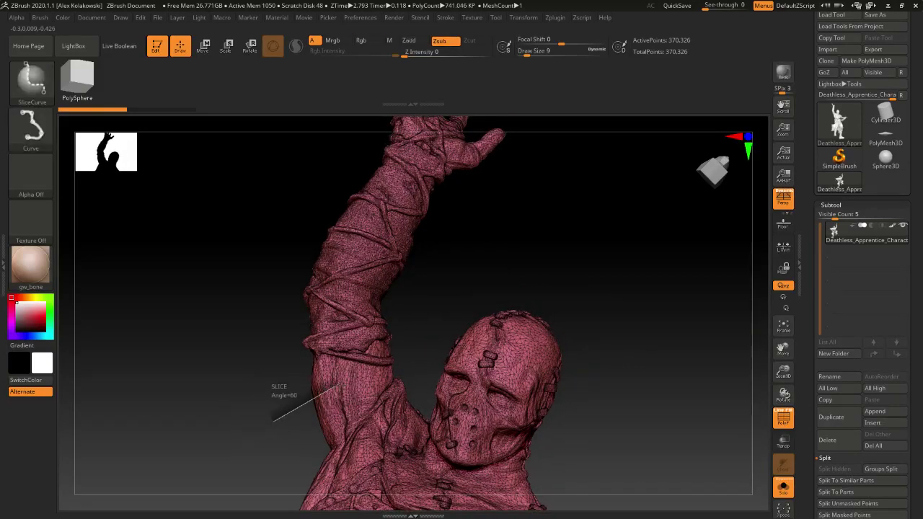
pyautogui.keyDown('ctrl'); pyautogui.keyDown('shift'); pyautogui.moveTo(339, 383); pyautogui.dragTo(400, 367); pyautogui.keyUp('shift'); pyautogui.keyUp('ctrl')
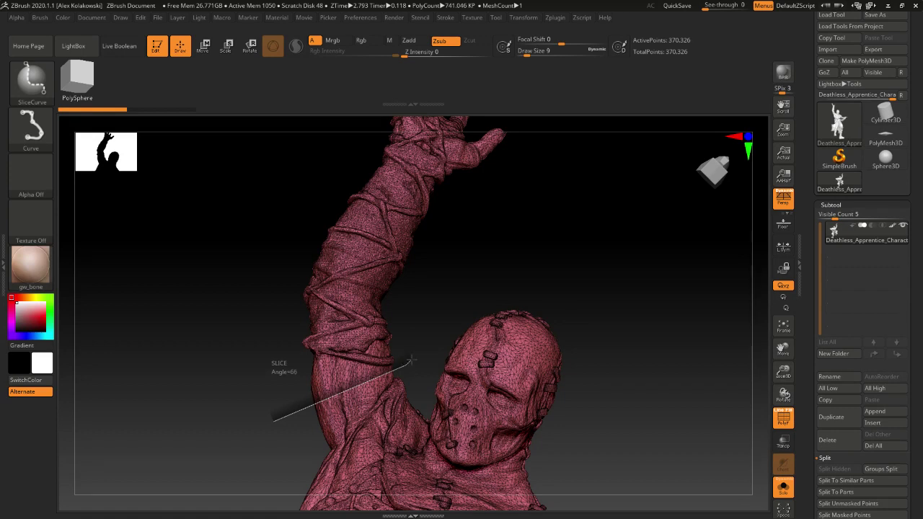
pyautogui.moveTo(411, 359)
pyautogui.keyDown('ctrl'); pyautogui.keyDown('shift'); pyautogui.mouseDown()
pyautogui.moveTo(611, 162)
pyautogui.moveTo(605, 159)
pyautogui.mouseUp(); pyautogui.keyUp('shift'); pyautogui.keyUp('ctrl')
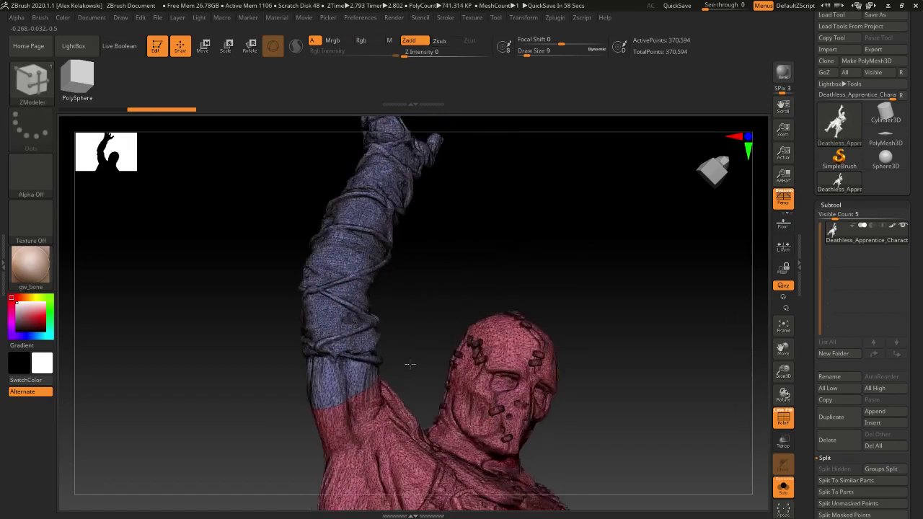
# - Isolate the raised arm's polygroup and split the hidden body off into its own subtool
pyautogui.moveTo(409, 364); pyautogui.dragTo(490, 369, button='right')
pyautogui.moveTo(313, 386)
pyautogui.mouseDown(button='right')
pyautogui.moveTo(401, 371)
pyautogui.moveTo(390, 374)
pyautogui.mouseUp(button='right')
pyautogui.moveTo(312, 353); pyautogui.dragTo(379, 368, button='right')
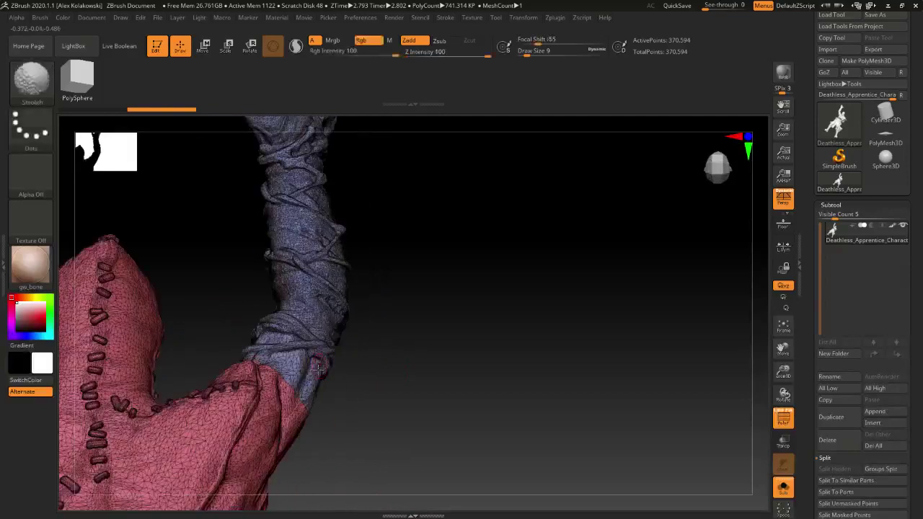
pyautogui.moveTo(319, 369)
pyautogui.keyDown('alt'); pyautogui.mouseDown(button='right')
pyautogui.moveTo(424, 369)
pyautogui.moveTo(467, 335)
pyautogui.moveTo(496, 331)
pyautogui.mouseUp(button='right'); pyautogui.keyUp('alt')
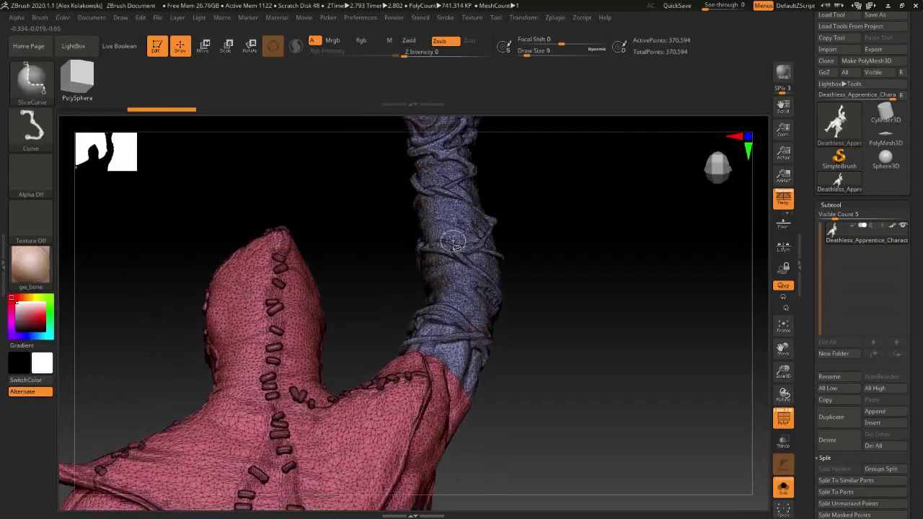
pyautogui.keyDown('ctrl'); pyautogui.keyDown('shift'); pyautogui.click(453, 244); pyautogui.keyUp('shift'); pyautogui.keyUp('ctrl')
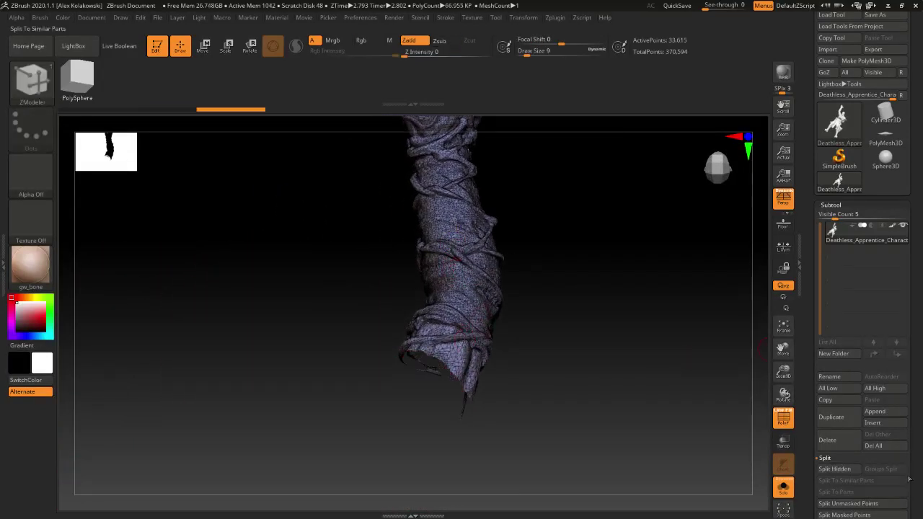
pyautogui.click(847, 472)
# - Turn on double-sided display for the separated arm
pyautogui.moveTo(469, 392); pyautogui.dragTo(714, 434, button='right')
pyautogui.moveTo(919, 458); pyautogui.dragTo(854, 305)
pyautogui.click(845, 289)
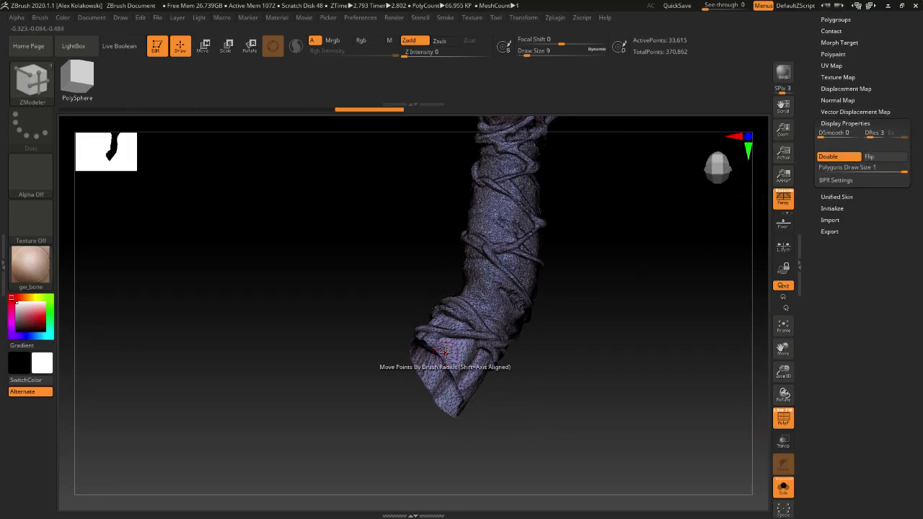
# - Close the hole at the arm's cut end with the Close Holes topology command
pyautogui.moveTo(447, 351); pyautogui.dragTo(499, 360, button='right')
pyautogui.keyDown('ctrl'); pyautogui.moveTo(499, 360); pyautogui.dragTo(529, 325, button='right'); pyautogui.keyUp('ctrl')
pyautogui.moveTo(917, 331); pyautogui.dragTo(913, 385)
pyautogui.moveTo(920, 144); pyautogui.dragTo(919, 152)
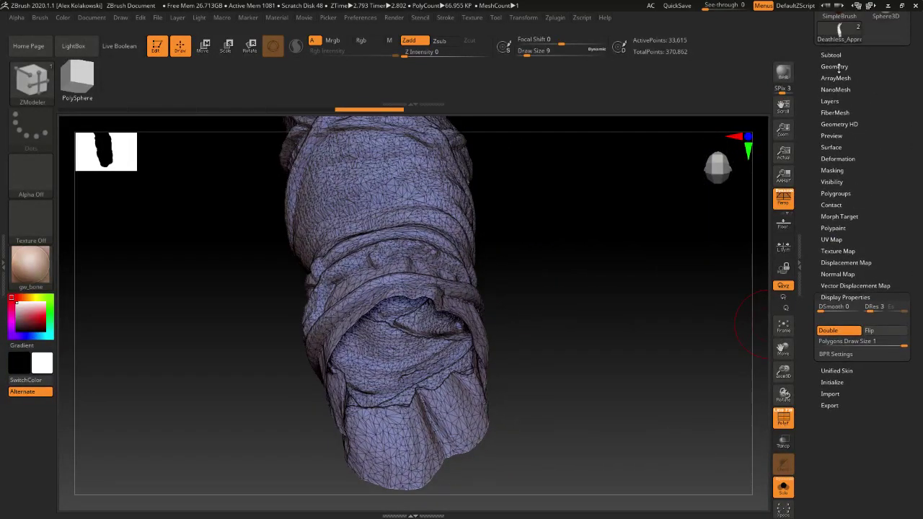
pyautogui.click(835, 66)
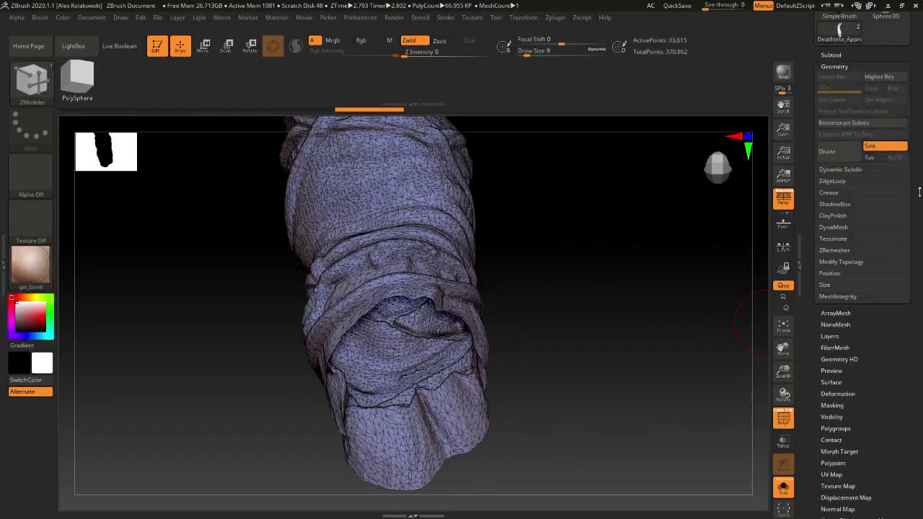
pyautogui.click(847, 263)
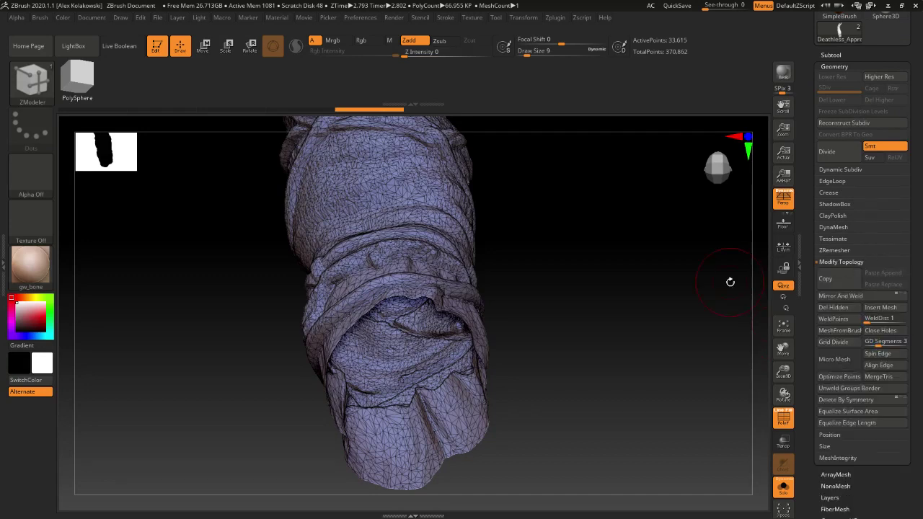
pyautogui.click(891, 333)
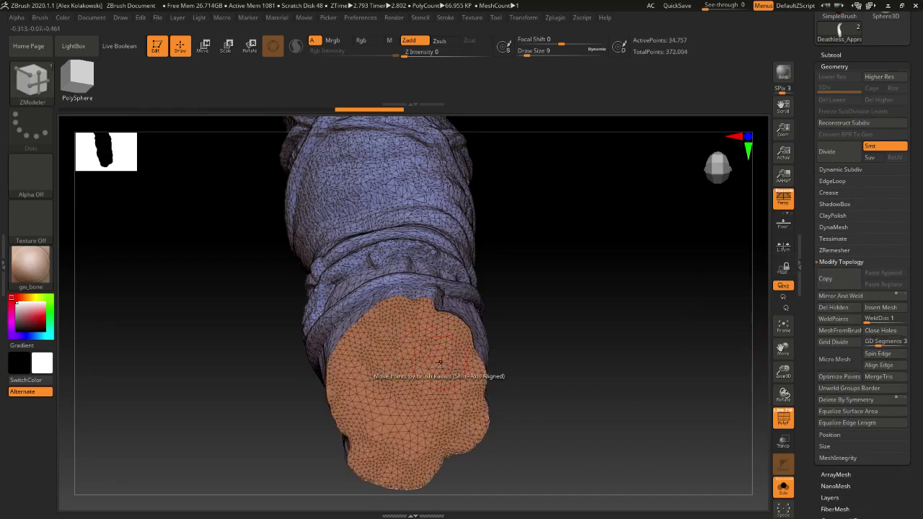
# - Inspect the capped end of the arm up close and undo the hole closing
pyautogui.moveTo(440, 362)
pyautogui.mouseDown(button='right')
pyautogui.moveTo(434, 384)
pyautogui.moveTo(482, 310)
pyautogui.moveTo(436, 361)
pyautogui.moveTo(427, 340)
pyautogui.moveTo(370, 408)
pyautogui.moveTo(339, 346)
pyautogui.moveTo(405, 336)
pyautogui.moveTo(387, 325)
pyautogui.moveTo(403, 404)
pyautogui.moveTo(396, 315)
pyautogui.moveTo(420, 307)
pyautogui.moveTo(474, 354)
pyautogui.moveTo(402, 356)
pyautogui.moveTo(404, 382)
pyautogui.moveTo(408, 365)
pyautogui.moveTo(325, 393)
pyautogui.moveTo(324, 356)
pyautogui.moveTo(264, 360)
pyautogui.mouseUp(button='right')
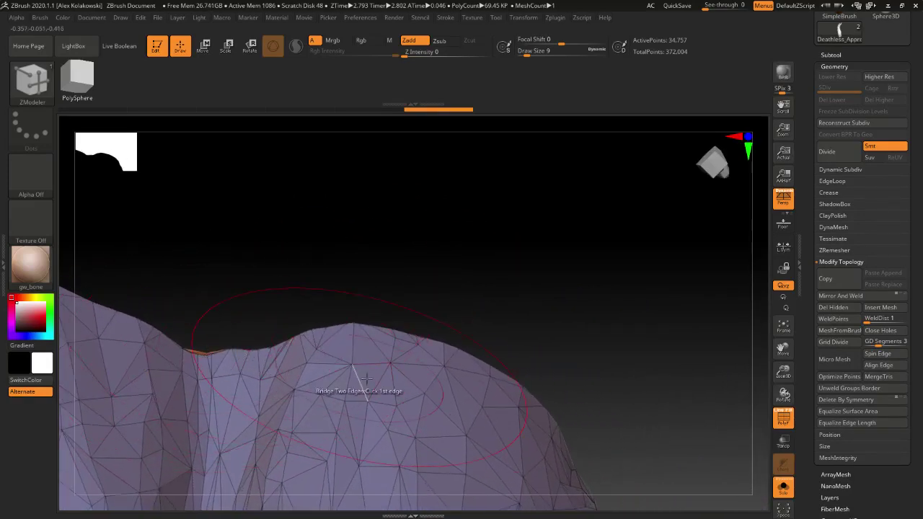
pyautogui.moveTo(366, 379)
pyautogui.mouseDown(button='right')
pyautogui.moveTo(548, 411)
pyautogui.moveTo(373, 273)
pyautogui.moveTo(446, 342)
pyautogui.moveTo(478, 420)
pyautogui.moveTo(480, 413)
pyautogui.mouseUp(button='right')
pyautogui.moveTo(403, 422)
pyautogui.keyDown('ctrl'); pyautogui.mouseDown(button='right')
pyautogui.moveTo(391, 360)
pyautogui.moveTo(398, 434)
pyautogui.mouseUp(button='right'); pyautogui.keyUp('ctrl')
pyautogui.moveTo(372, 374); pyautogui.dragTo(539, 347, button='right')
pyautogui.hotkey('ctrl', 'z')
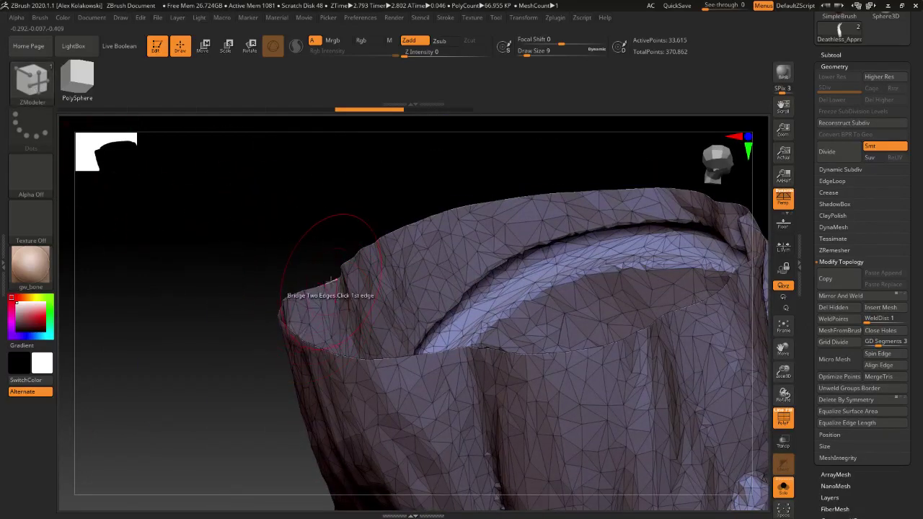
# - Set the ZModeler edge action to Bridge with the Edges target on the open rim of the cut arm
pyautogui.moveTo(440, 398)
pyautogui.mouseDown(button='right')
pyautogui.moveTo(450, 367)
pyautogui.moveTo(457, 387)
pyautogui.moveTo(450, 360)
pyautogui.mouseUp(button='right')
pyautogui.keyDown('ctrl'); pyautogui.moveTo(470, 368); pyautogui.dragTo(456, 360, button='right'); pyautogui.keyUp('ctrl')
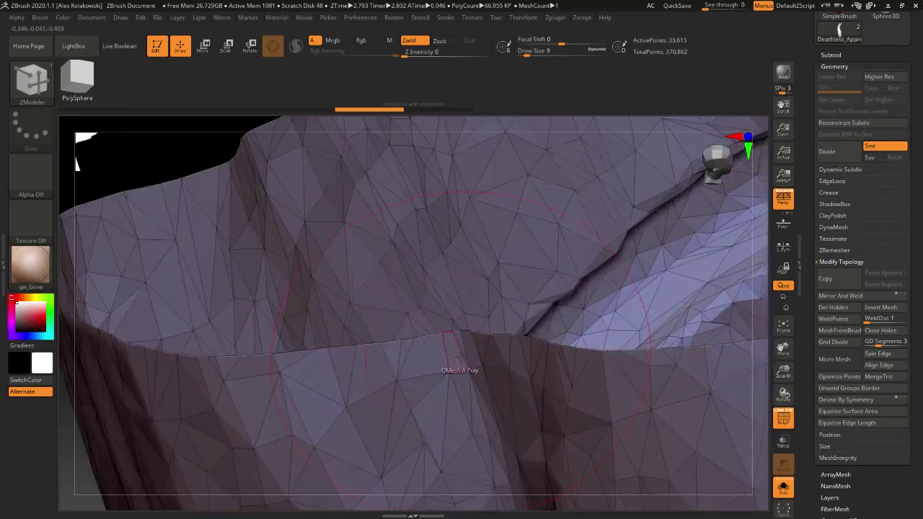
pyautogui.press('space')
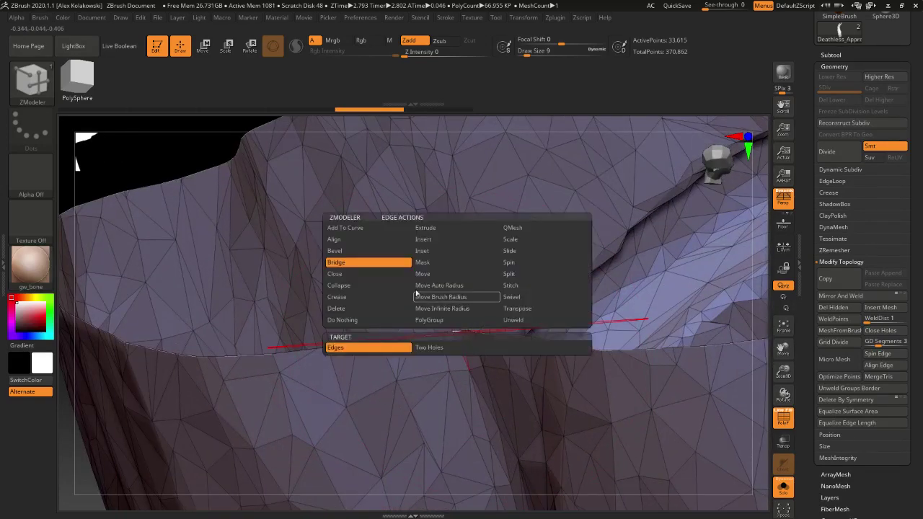
pyautogui.click(354, 263)
pyautogui.keyDown('alt'); pyautogui.moveTo(454, 340); pyautogui.dragTo(478, 349, button='right'); pyautogui.keyUp('alt')
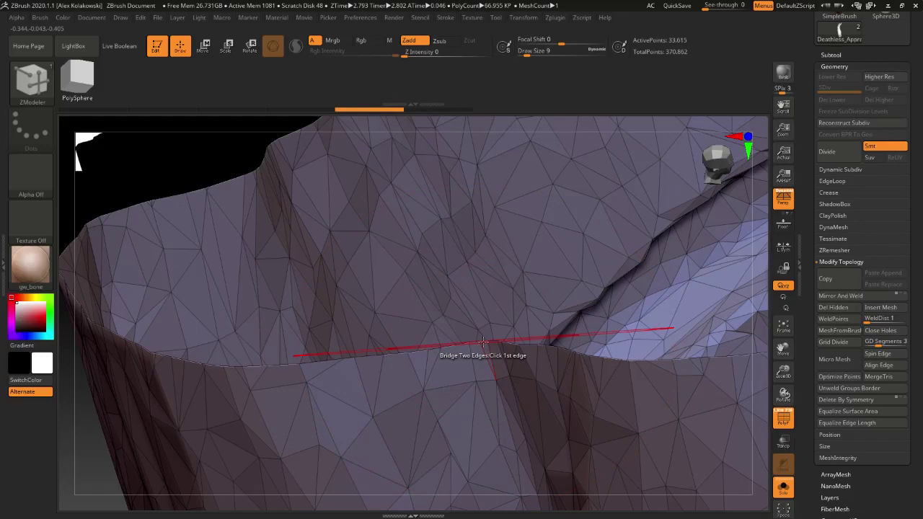
pyautogui.keyDown('alt'); pyautogui.moveTo(154, 213); pyautogui.dragTo(231, 172, button='right'); pyautogui.keyUp('alt')
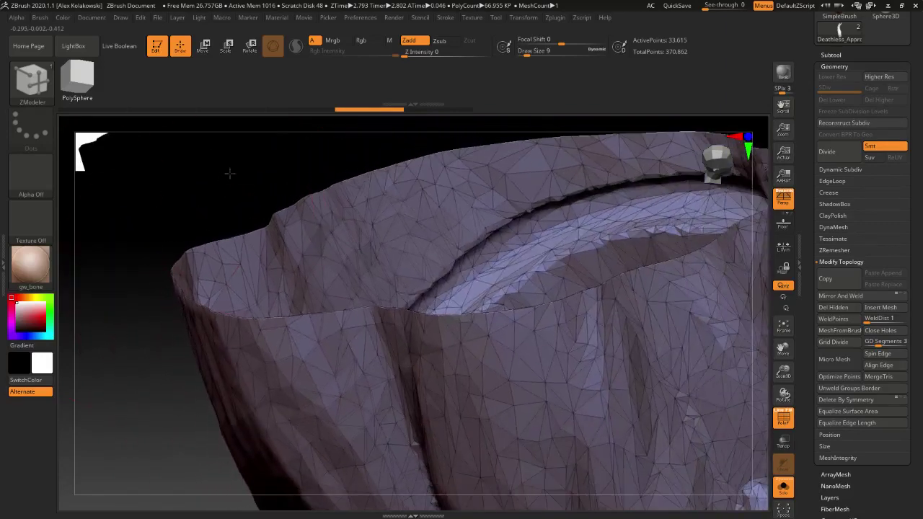
# - Bridge two opposite edges across the narrow lobe of the arm's open rim
pyautogui.moveTo(243, 231); pyautogui.dragTo(239, 294, button='right')
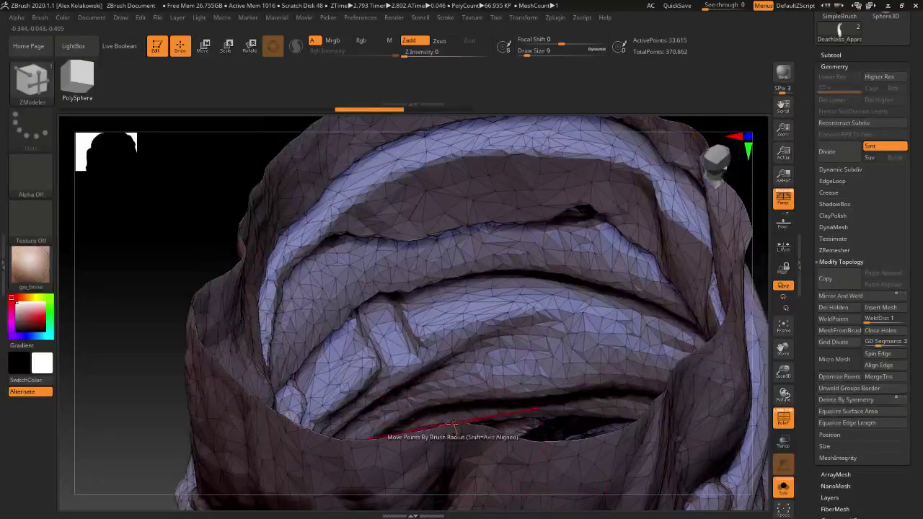
pyautogui.moveTo(236, 261)
pyautogui.mouseDown(button='right')
pyautogui.moveTo(214, 261)
pyautogui.moveTo(246, 258)
pyautogui.mouseUp(button='right')
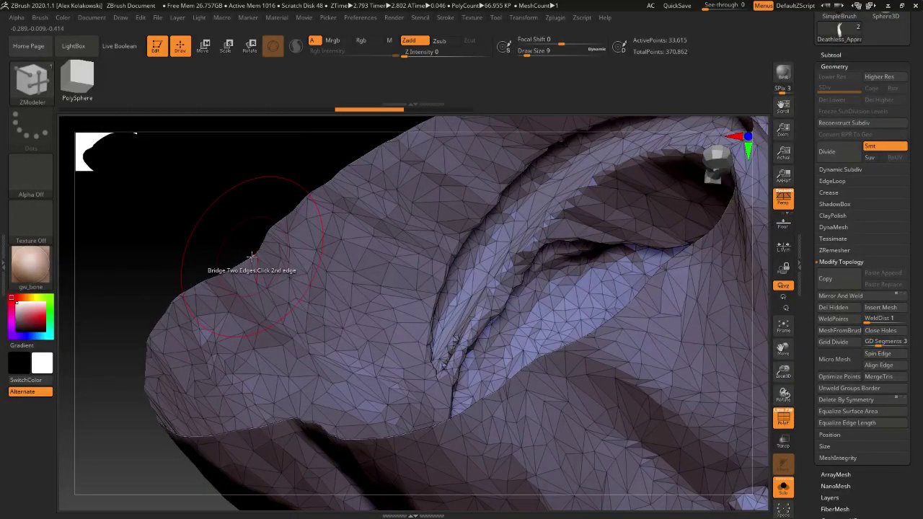
pyautogui.click(252, 257)
pyautogui.keyDown('ctrl'); pyautogui.moveTo(270, 429); pyautogui.dragTo(271, 382, button='right'); pyautogui.keyUp('ctrl')
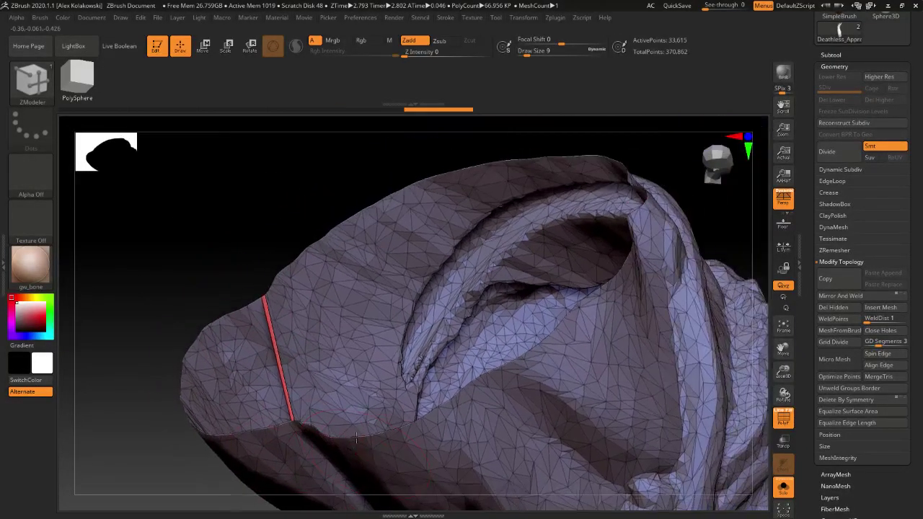
# - Reduce the brush draw size to 1 and bridge two rim edges across the notch on the arm's opposite side
pyautogui.keyDown('alt'); pyautogui.moveTo(354, 249); pyautogui.dragTo(312, 217, button='right'); pyautogui.keyUp('alt')
pyautogui.moveTo(451, 426); pyautogui.dragTo(501, 368, button='right')
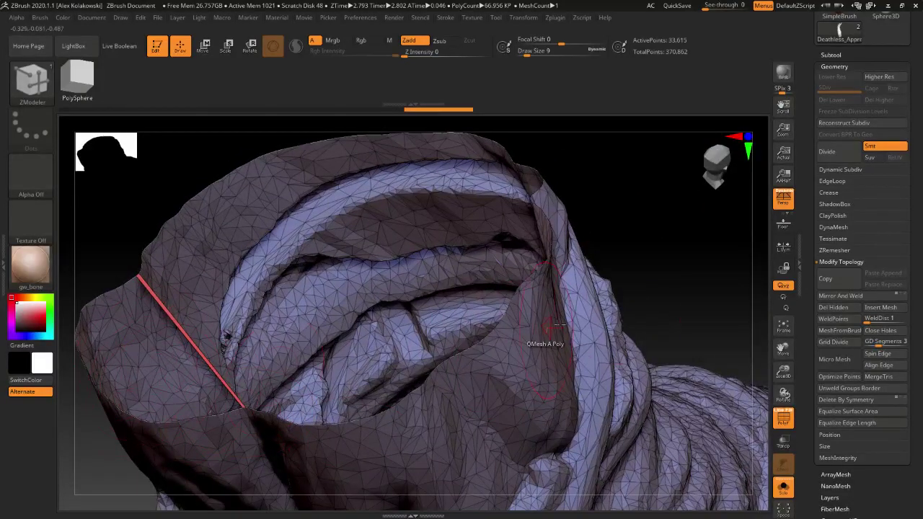
pyautogui.keyDown('alt'); pyautogui.moveTo(567, 334); pyautogui.dragTo(501, 393, button='right'); pyautogui.keyUp('alt')
pyautogui.moveTo(492, 261); pyautogui.dragTo(455, 411, button='right')
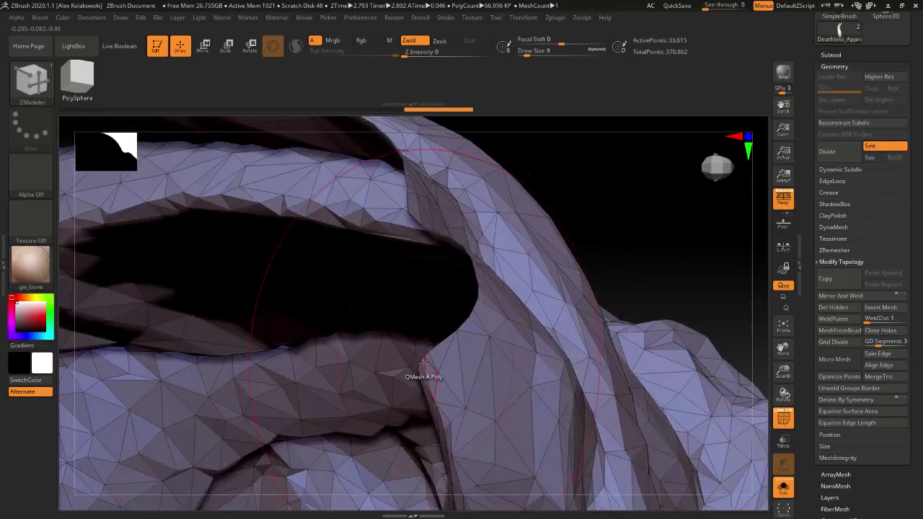
pyautogui.press('s')
pyautogui.moveTo(429, 362); pyautogui.dragTo(420, 365)
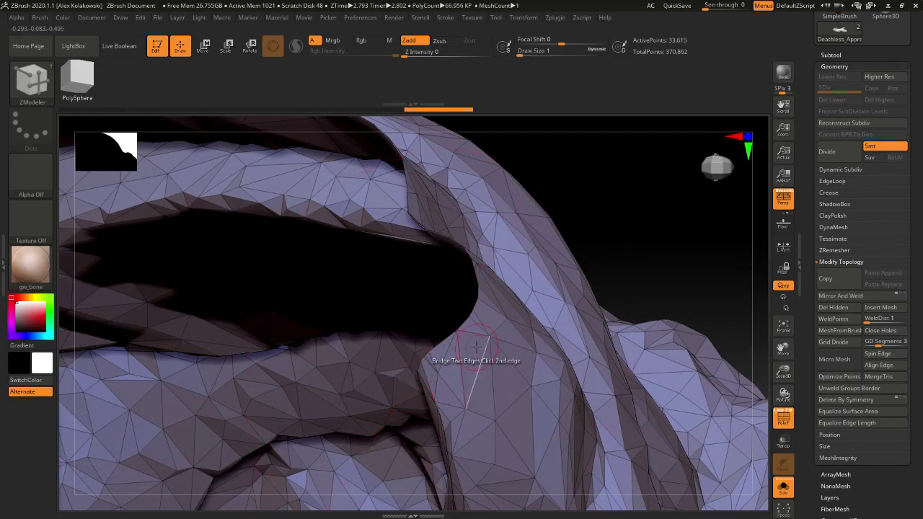
pyautogui.moveTo(476, 347); pyautogui.dragTo(467, 167, button='right')
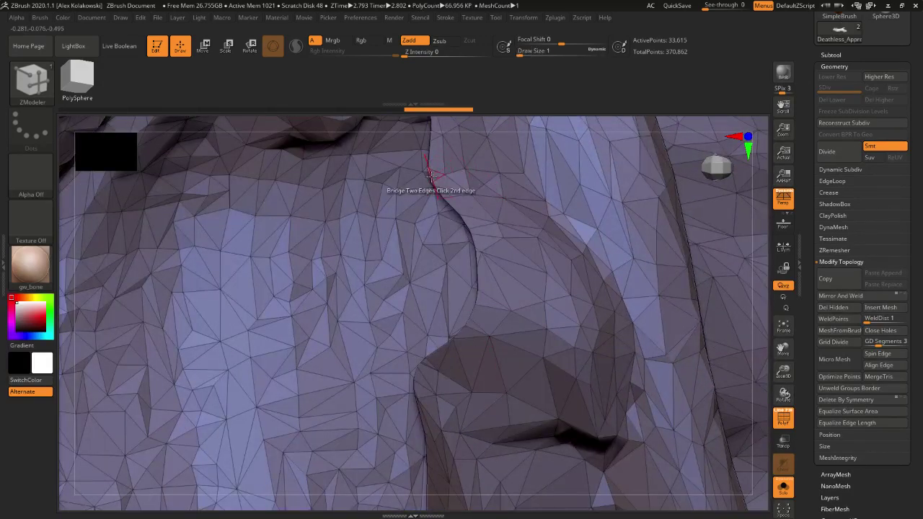
pyautogui.keyDown('ctrl'); pyautogui.moveTo(506, 337); pyautogui.dragTo(493, 188, button='right'); pyautogui.keyUp('ctrl')
pyautogui.moveTo(446, 390); pyautogui.dragTo(476, 388, button='right')
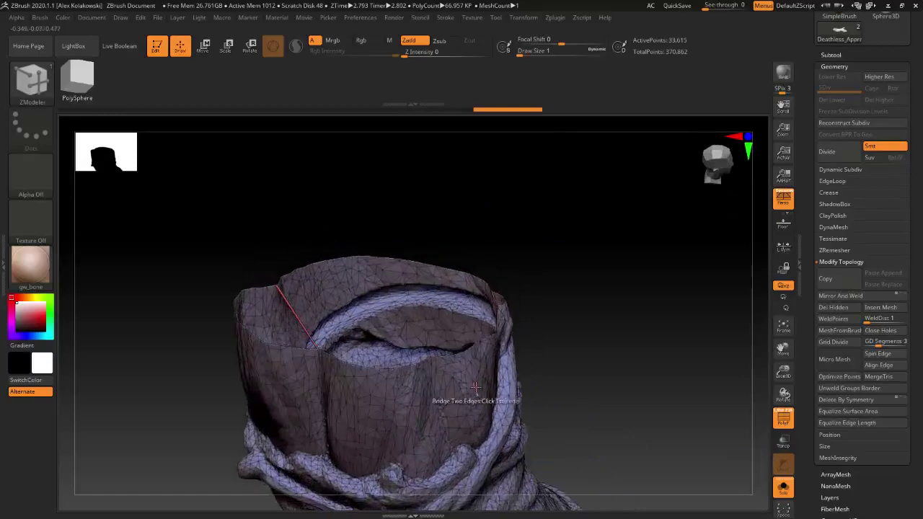
# - Try to cap the arm's open end with Close Holes, inspect the cap up close and undo it
pyautogui.click(888, 333)
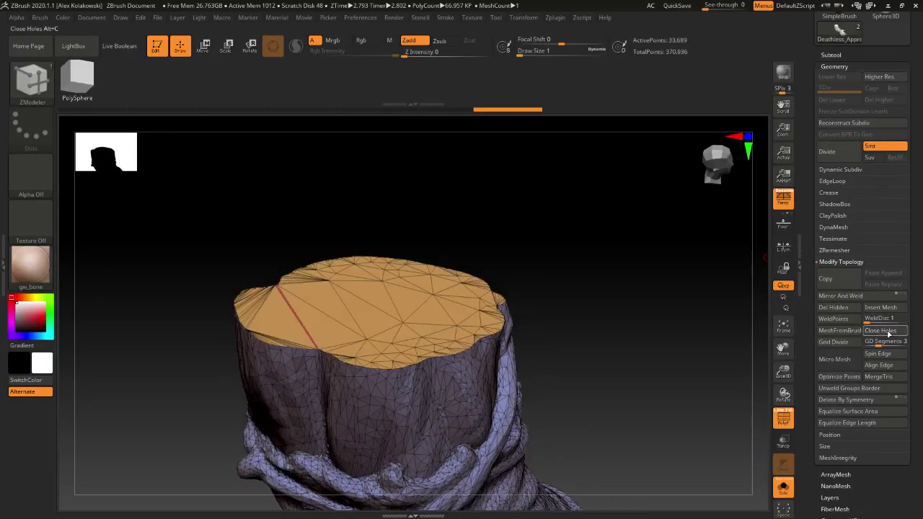
pyautogui.moveTo(438, 385); pyautogui.dragTo(330, 341, button='right')
pyautogui.keyDown('ctrl'); pyautogui.moveTo(329, 342); pyautogui.dragTo(350, 423, button='right'); pyautogui.keyUp('ctrl')
pyautogui.moveTo(403, 326); pyautogui.dragTo(463, 321, button='right')
pyautogui.hotkey('ctrl', 'z')
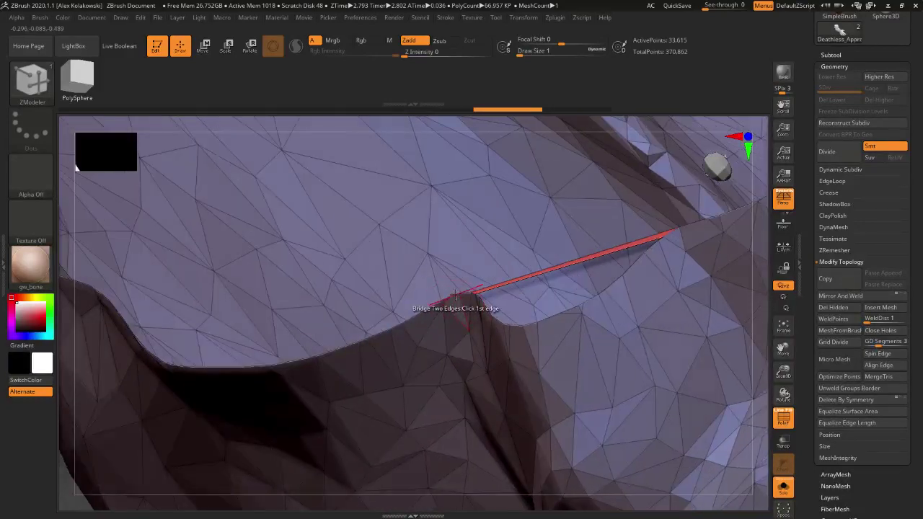
# - Bridge two more rim edges across the dip right beside the second bridge on the arm
pyautogui.keyDown('alt'); pyautogui.moveTo(255, 353); pyautogui.dragTo(439, 372, button='right'); pyautogui.keyUp('alt')
pyautogui.moveTo(267, 390); pyautogui.dragTo(327, 324, button='right')
pyautogui.click(315, 308)
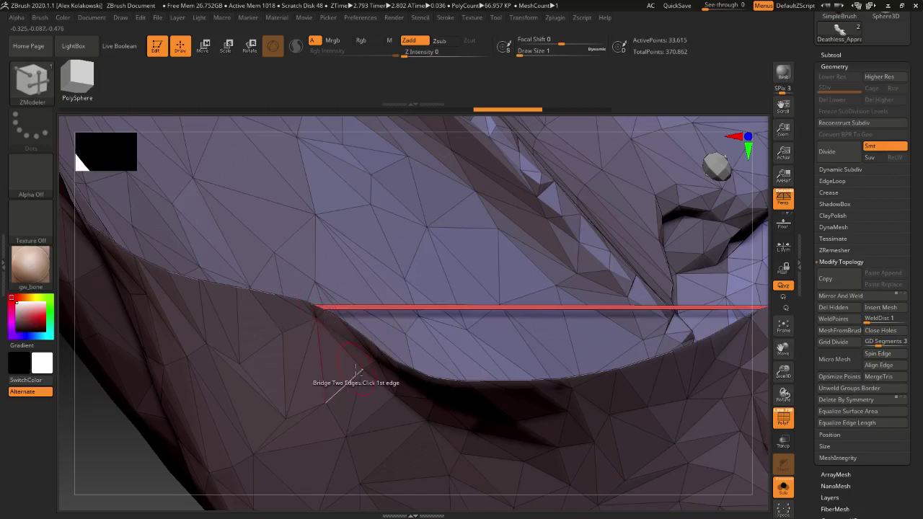
# - Cap the arm's bridged open end with Close Holes and inspect the result with the polyframe display turned off
pyautogui.moveTo(330, 369); pyautogui.dragTo(298, 191, button='right')
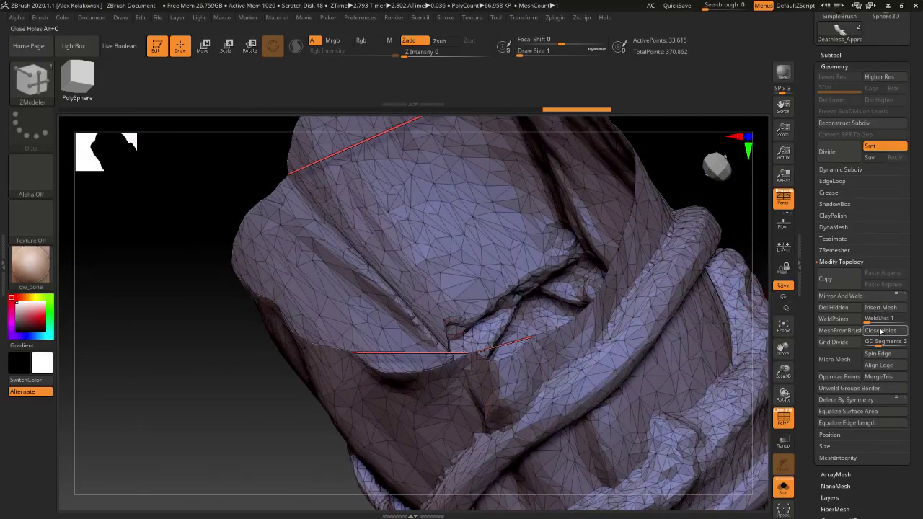
pyautogui.click(880, 332)
pyautogui.moveTo(484, 355); pyautogui.dragTo(734, 407, button='right')
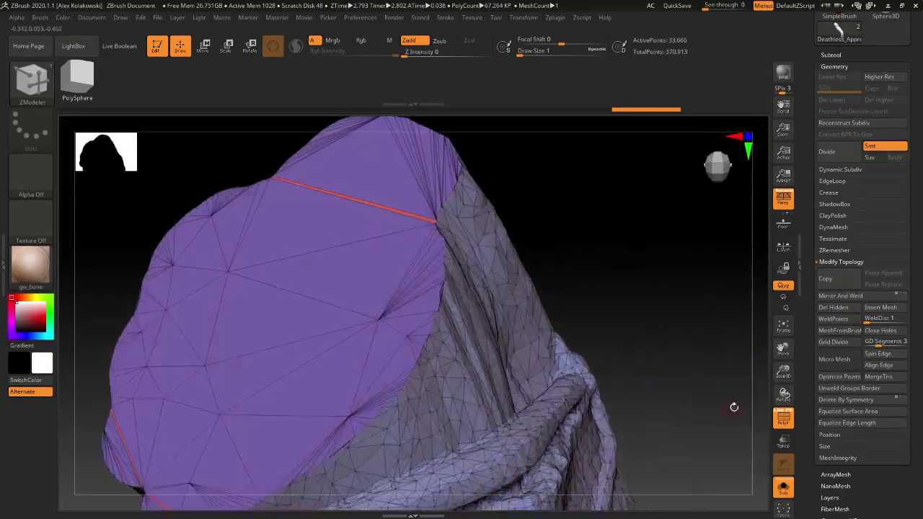
pyautogui.click(782, 420)
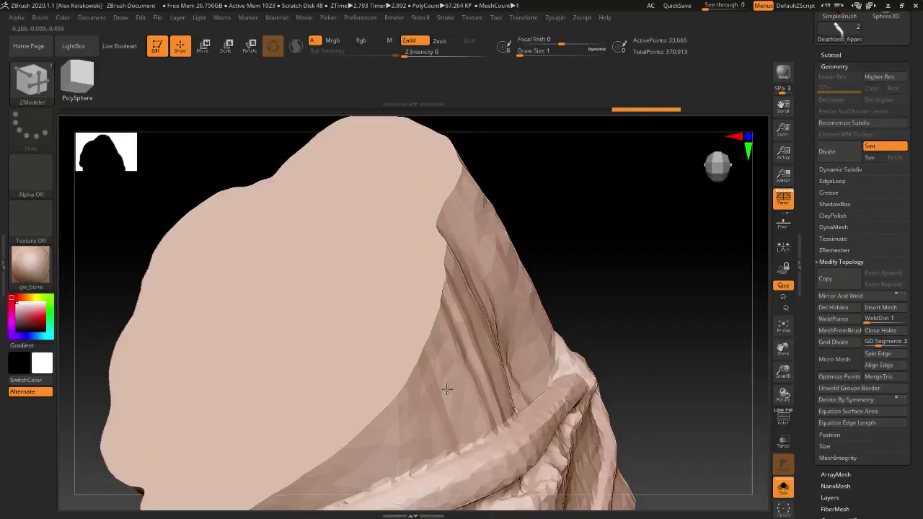
pyautogui.keyDown('ctrl'); pyautogui.moveTo(447, 389); pyautogui.dragTo(425, 239, button='right'); pyautogui.keyUp('ctrl')
pyautogui.moveTo(461, 328); pyautogui.dragTo(645, 398, button='right')
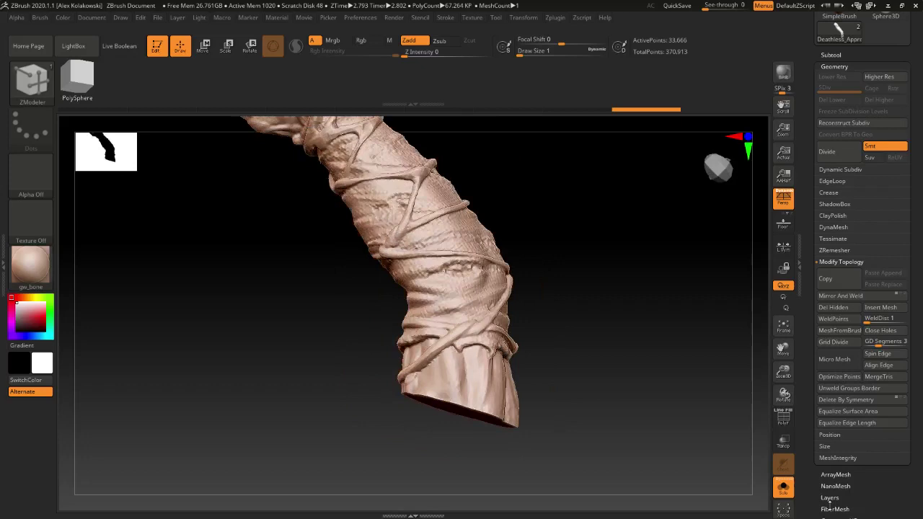
# - Exit solo mode, select the body subtool, turn the polyframe back on and isolate the body
pyautogui.click(785, 490)
pyautogui.keyDown('alt'); pyautogui.moveTo(581, 422); pyautogui.dragTo(611, 307, button='right'); pyautogui.keyUp('alt')
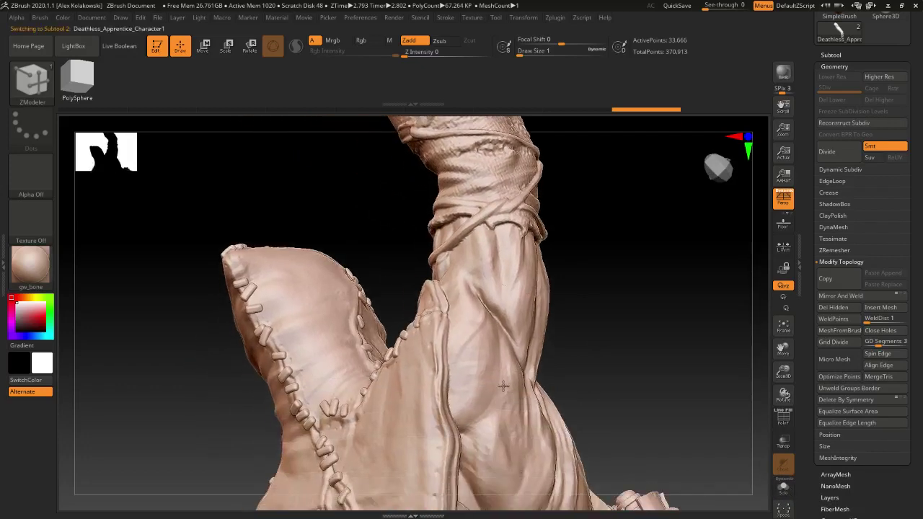
pyautogui.click(782, 418)
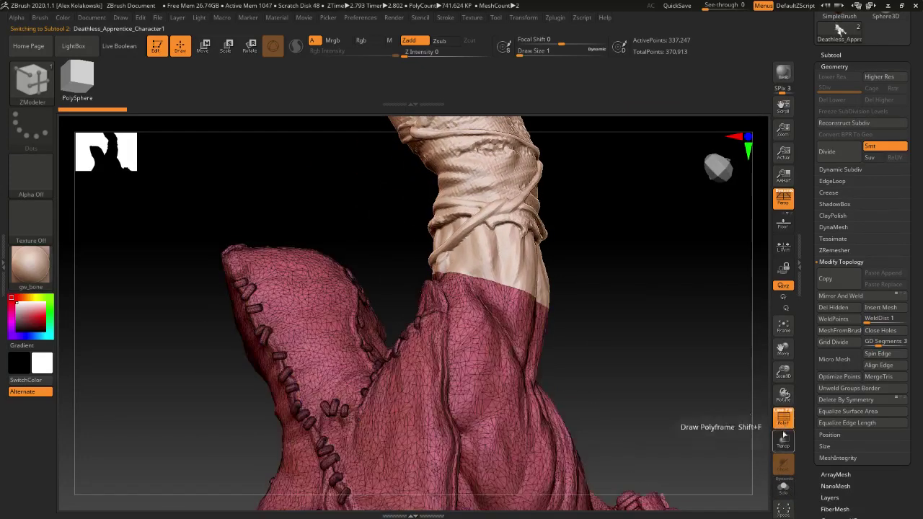
pyautogui.click(783, 487)
# - Try to close the hole at the body's shoulder cut with Close Holes, inspect the cap and undo it
pyautogui.moveTo(498, 321); pyautogui.dragTo(425, 357)
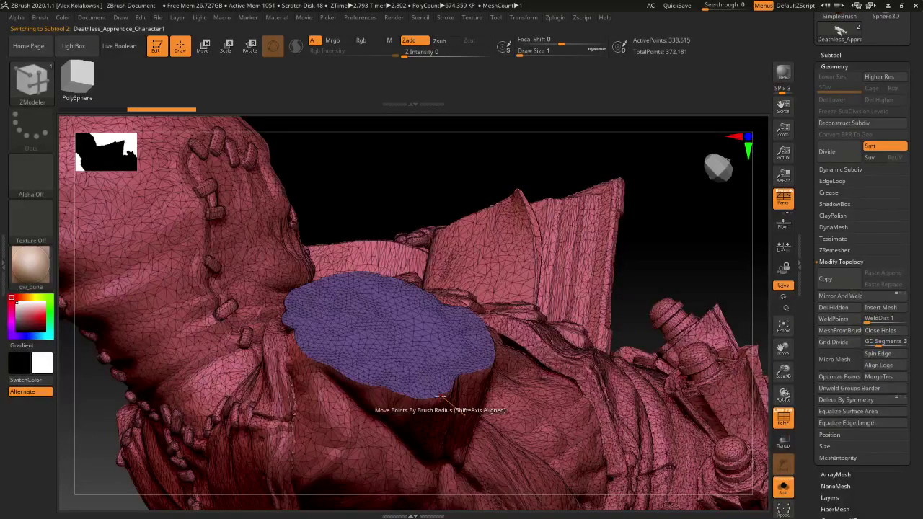
pyautogui.moveTo(432, 404); pyautogui.dragTo(335, 432, button='right')
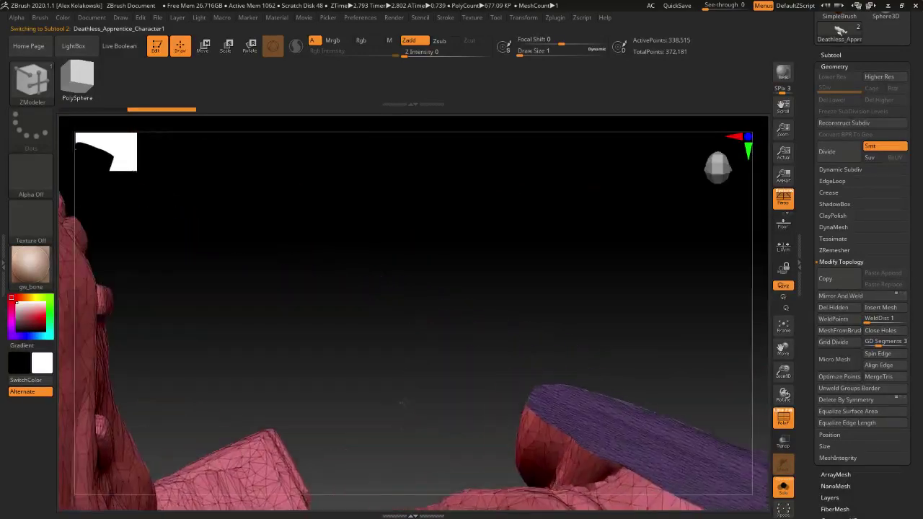
pyautogui.keyDown('alt'); pyautogui.moveTo(622, 479); pyautogui.dragTo(294, 334, button='right'); pyautogui.keyUp('alt')
pyautogui.moveTo(237, 291); pyautogui.dragTo(323, 336, button='right')
pyautogui.hotkey('ctrl', 'z')
# - Turn on double-sided display for the body
pyautogui.keyDown('alt'); pyautogui.moveTo(267, 281); pyautogui.dragTo(369, 372, button='right'); pyautogui.keyUp('alt')
pyautogui.keyDown('ctrl'); pyautogui.moveTo(386, 453); pyautogui.dragTo(400, 403, button='right'); pyautogui.keyUp('ctrl')
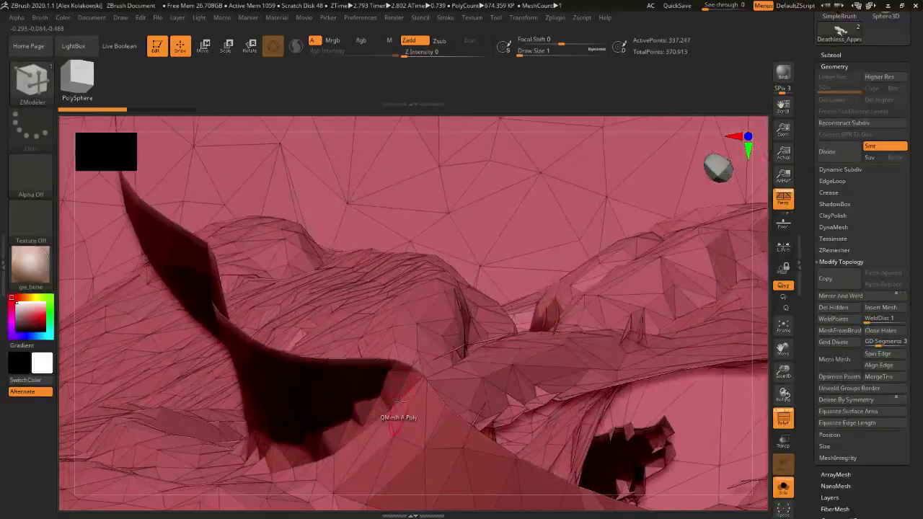
pyautogui.scroll(-5, 873, 507)
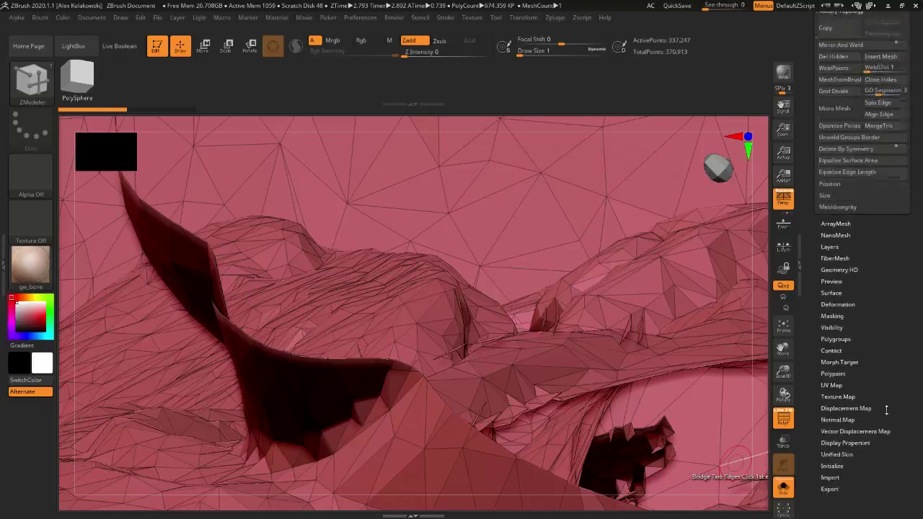
pyautogui.click(846, 438)
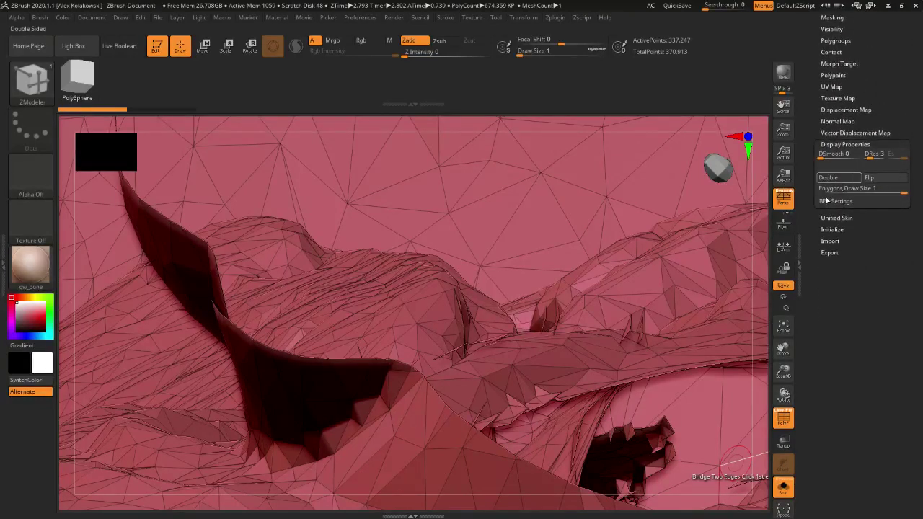
pyautogui.click(829, 178)
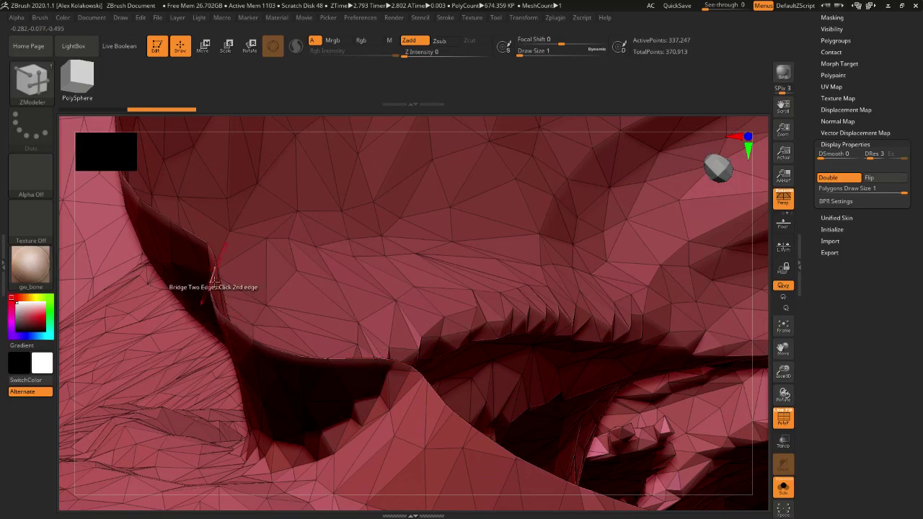
# - Try to bridge two edges across the notch in the body's open shoulder rim
pyautogui.click(214, 281)
pyautogui.moveTo(215, 282); pyautogui.dragTo(219, 308, button='right')
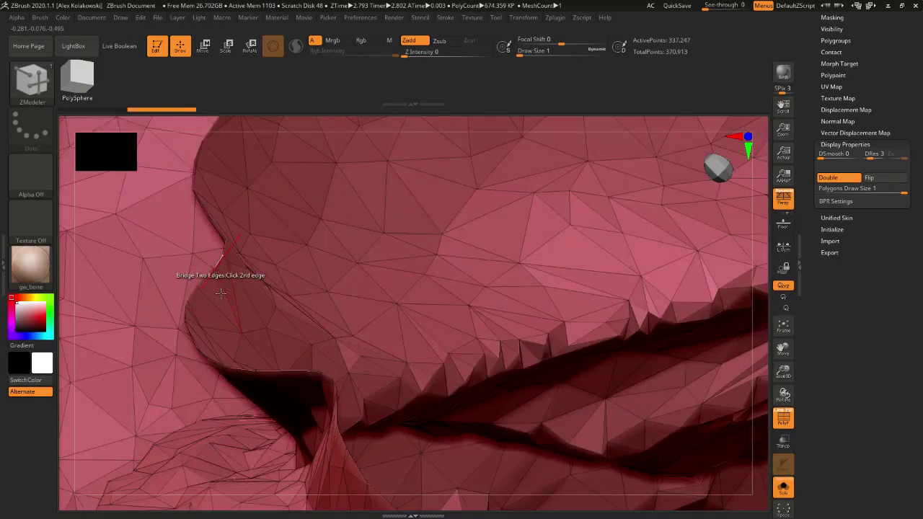
pyautogui.click(220, 292)
pyautogui.keyDown('ctrl'); pyautogui.moveTo(334, 384); pyautogui.dragTo(431, 307, button='right'); pyautogui.keyUp('ctrl')
pyautogui.keyDown('alt'); pyautogui.moveTo(702, 421); pyautogui.dragTo(450, 339, button='right'); pyautogui.keyUp('alt')
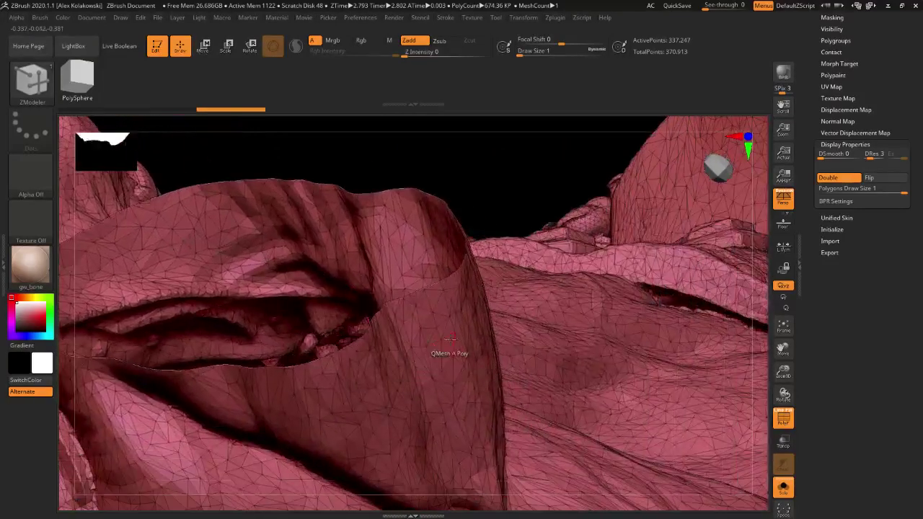
# - Bridge two opposite edges across the narrow lobe of the body's open shoulder rim
pyautogui.moveTo(338, 203); pyautogui.dragTo(388, 211, button='right')
pyautogui.keyDown('ctrl'); pyautogui.moveTo(377, 244); pyautogui.dragTo(392, 347, button='right'); pyautogui.keyUp('ctrl')
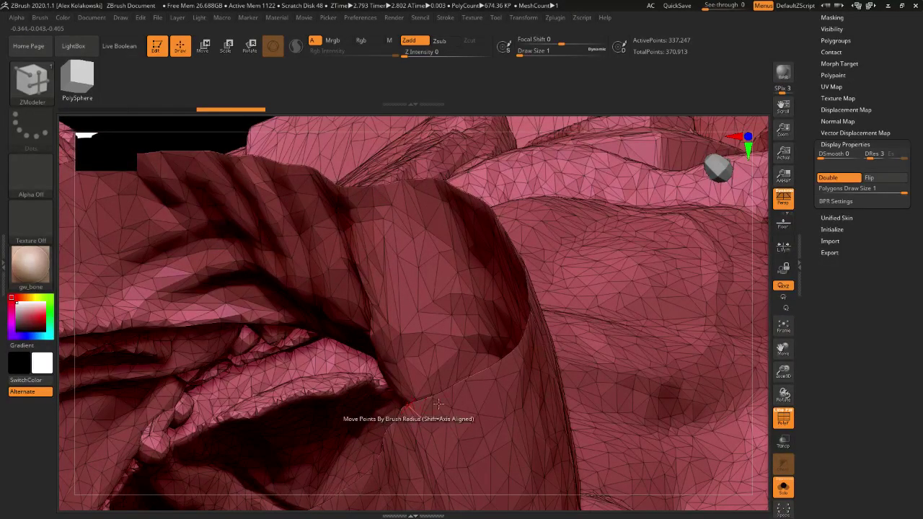
pyautogui.keyDown('ctrl'); pyautogui.moveTo(423, 447); pyautogui.dragTo(419, 446, button='right'); pyautogui.keyUp('ctrl')
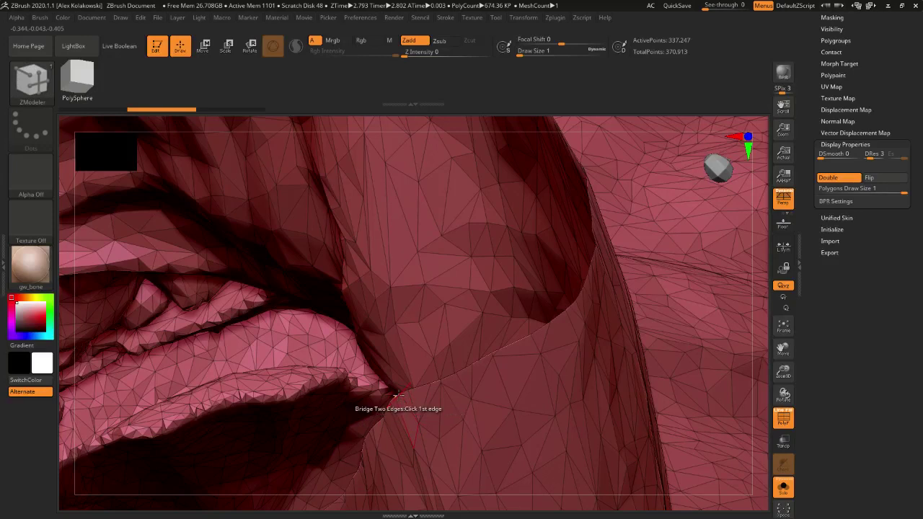
pyautogui.keyDown('alt'); pyautogui.moveTo(401, 341); pyautogui.dragTo(420, 483, button='right'); pyautogui.keyUp('alt')
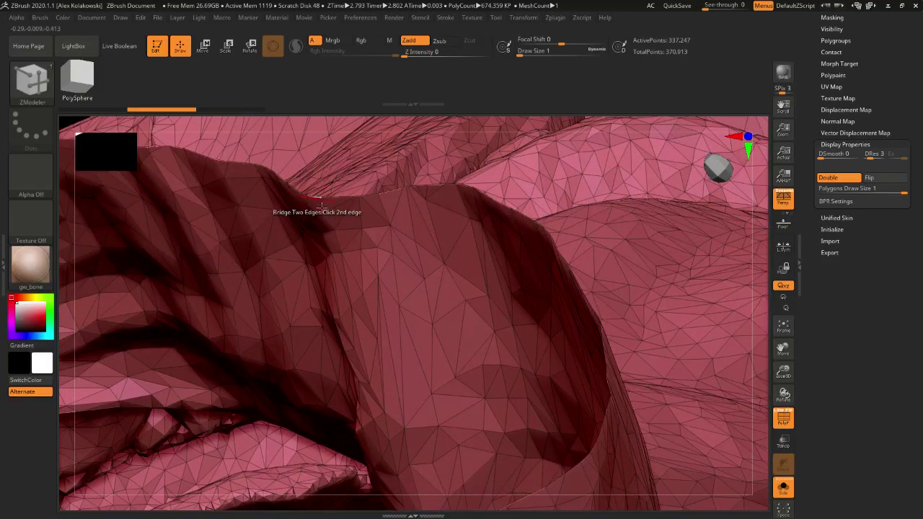
pyautogui.click(321, 206)
pyautogui.keyDown('ctrl'); pyautogui.moveTo(377, 315); pyautogui.dragTo(351, 402, button='right'); pyautogui.keyUp('ctrl')
# - Try to cap the partly bridged shoulder opening with Close Holes, inspect the surface from several sides and undo it
pyautogui.scroll(5, 875, 150)
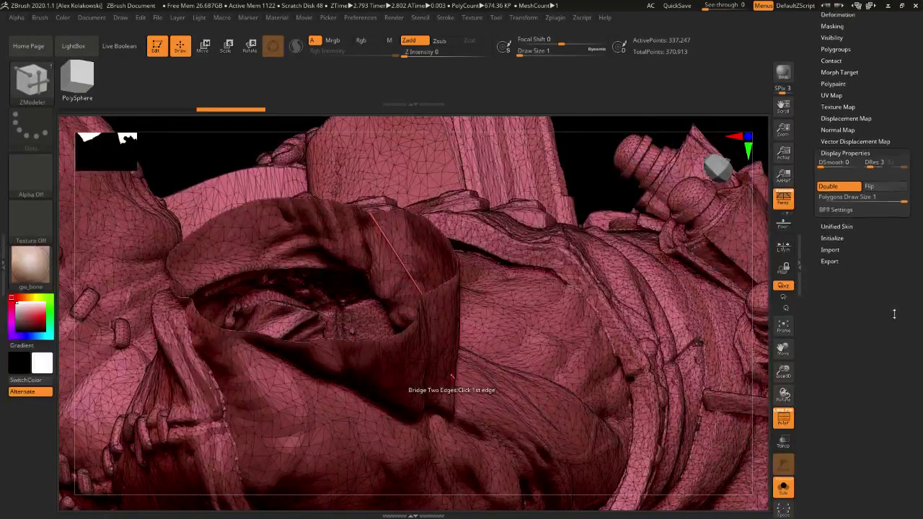
pyautogui.click(834, 140)
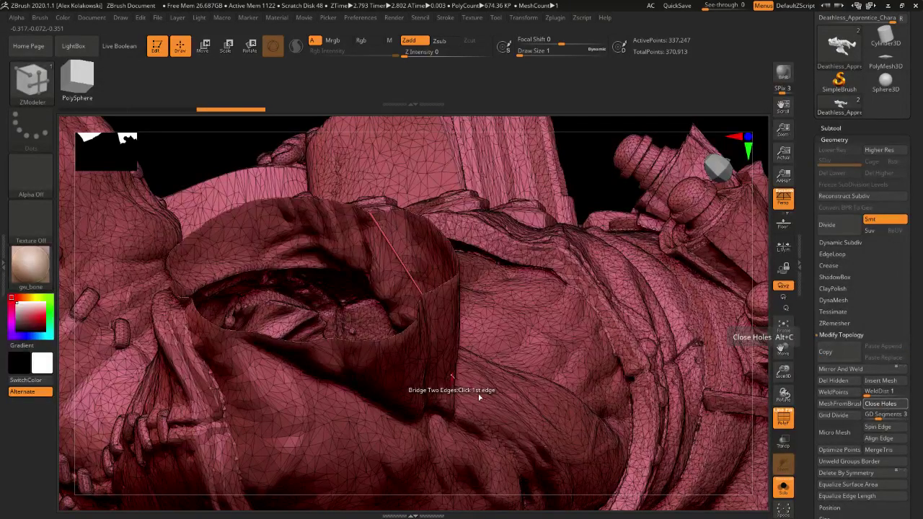
pyautogui.moveTo(382, 362); pyautogui.dragTo(402, 357, button='right')
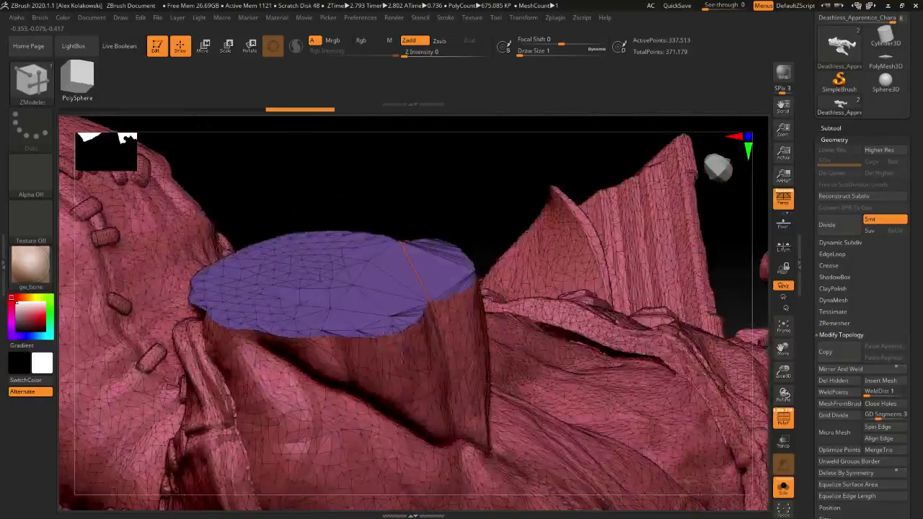
pyautogui.moveTo(295, 329); pyautogui.dragTo(286, 266, button='right')
pyautogui.moveTo(543, 337); pyautogui.dragTo(498, 362, button='right')
pyautogui.moveTo(402, 375)
pyautogui.mouseDown(button='right')
pyautogui.moveTo(382, 381)
pyautogui.moveTo(341, 359)
pyautogui.moveTo(367, 357)
pyautogui.moveTo(367, 384)
pyautogui.mouseUp(button='right')
pyautogui.hotkey('ctrl', 'z')
# - Bridge two edges across the remaining notch on the opposite side of the body's shoulder rim
pyautogui.moveTo(363, 345)
pyautogui.mouseDown(button='right')
pyautogui.moveTo(436, 375)
pyautogui.moveTo(519, 378)
pyautogui.mouseUp(button='right')
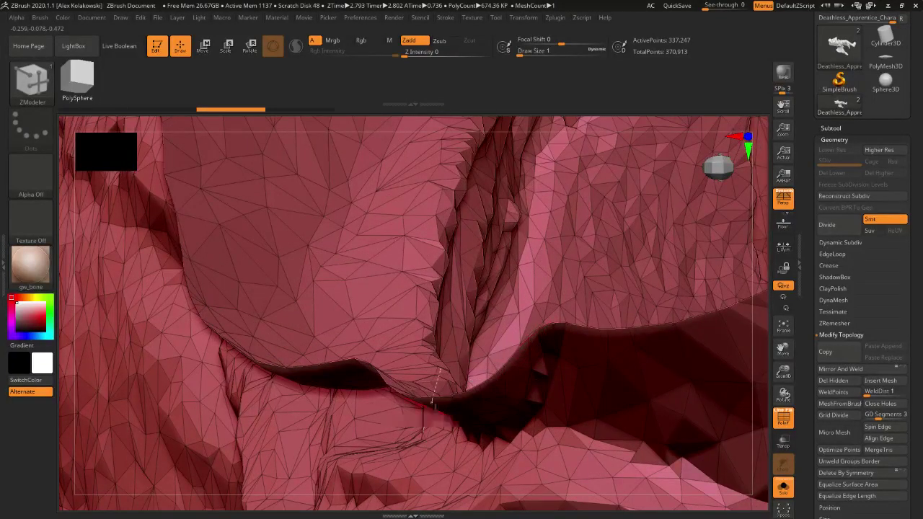
pyautogui.moveTo(434, 405); pyautogui.dragTo(513, 312, button='right')
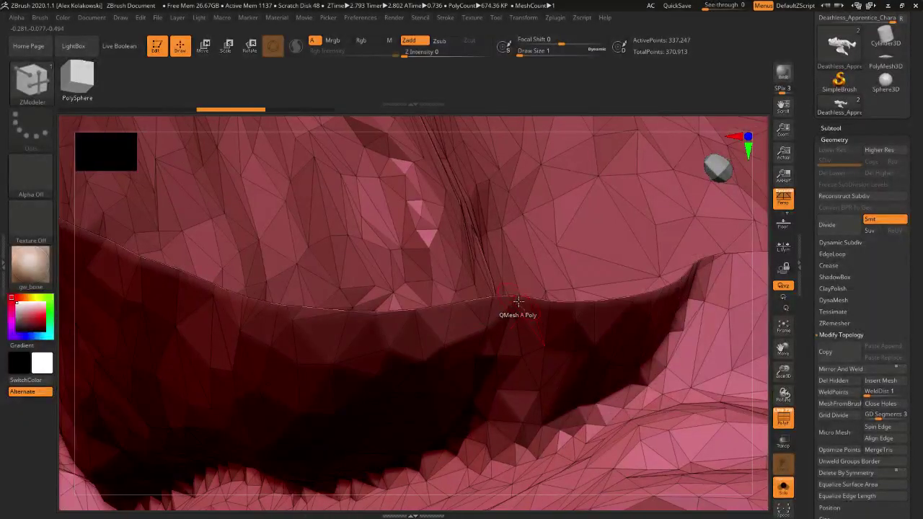
pyautogui.click(518, 303)
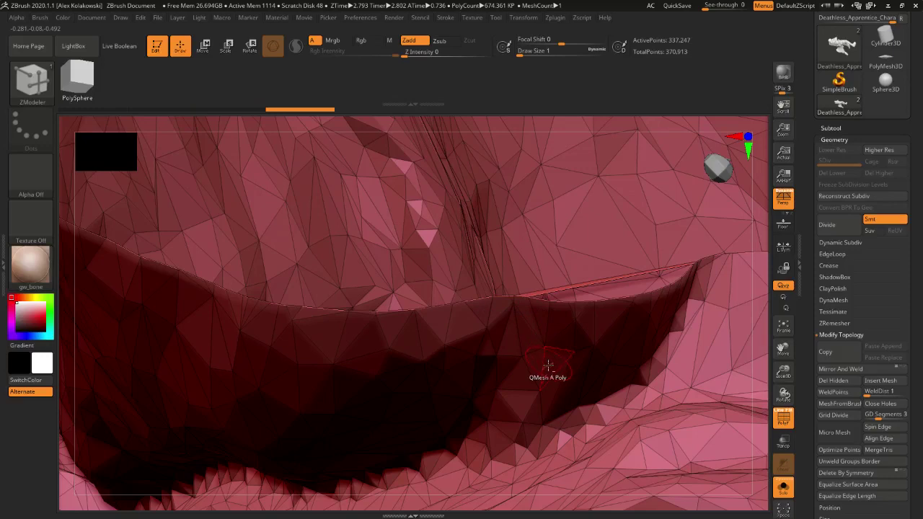
pyautogui.keyDown('ctrl'); pyautogui.moveTo(548, 365); pyautogui.dragTo(515, 178, button='right'); pyautogui.keyUp('ctrl')
pyautogui.moveTo(471, 204); pyautogui.dragTo(469, 227, button='right')
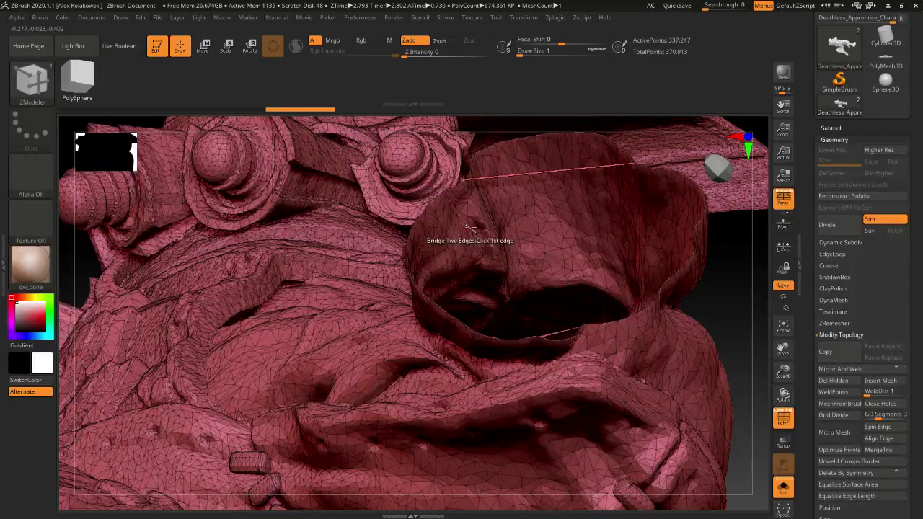
# - Cap the body's open shoulder cut with Close Holes and hide the wireframe display
pyautogui.hotkey('ctrl', 'shift', 'z')
pyautogui.keyDown('alt'); pyautogui.moveTo(618, 347); pyautogui.dragTo(397, 397, button='right'); pyautogui.keyUp('alt')
pyautogui.click(787, 426)
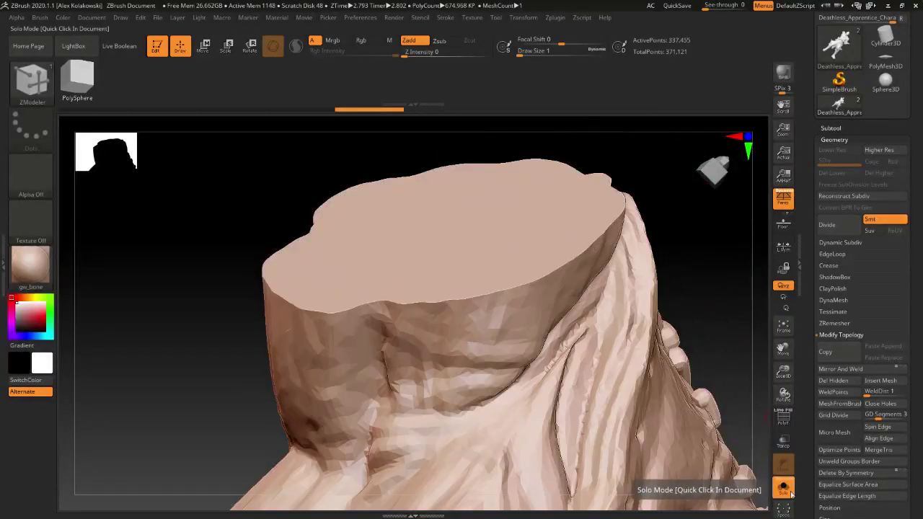
# - Examine the seam between the arm and the capped body, comparing both parts together and isolated
pyautogui.click(784, 488)
pyautogui.keyDown('ctrl'); pyautogui.moveTo(567, 427); pyautogui.dragTo(466, 491, button='right'); pyautogui.keyUp('ctrl')
pyautogui.moveTo(468, 358); pyautogui.dragTo(445, 351, button='right')
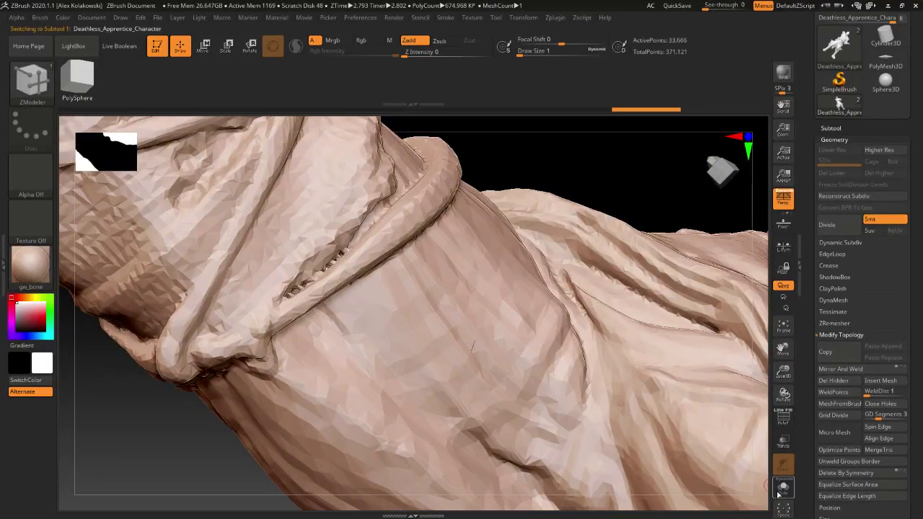
pyautogui.click(783, 489)
pyautogui.click(783, 489)
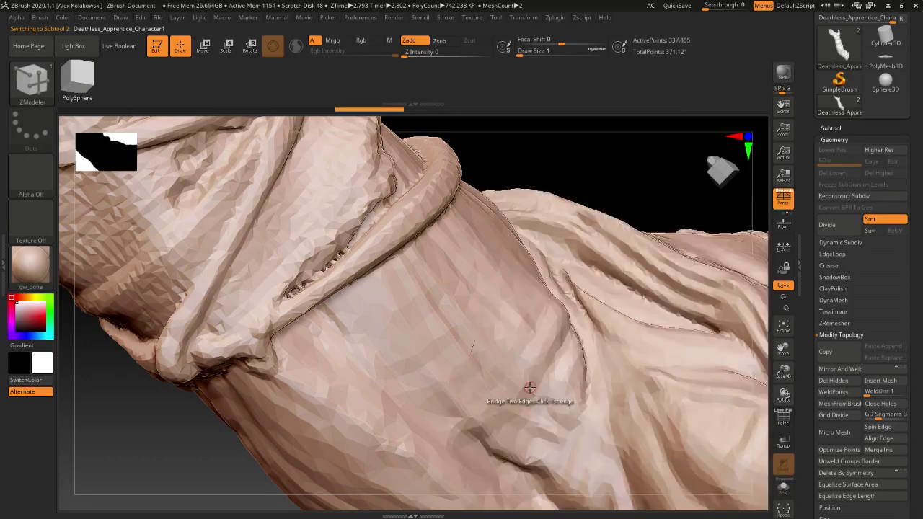
pyautogui.click(784, 489)
pyautogui.moveTo(480, 394)
pyautogui.mouseDown(button='right')
pyautogui.moveTo(498, 388)
pyautogui.moveTo(445, 372)
pyautogui.moveTo(458, 368)
pyautogui.moveTo(521, 402)
pyautogui.moveTo(486, 354)
pyautogui.moveTo(496, 381)
pyautogui.moveTo(478, 394)
pyautogui.moveTo(497, 415)
pyautogui.moveTo(494, 400)
pyautogui.mouseUp(button='right')
pyautogui.keyDown('ctrl'); pyautogui.moveTo(519, 433); pyautogui.dragTo(504, 396, button='right'); pyautogui.keyUp('ctrl')
pyautogui.click(788, 488)
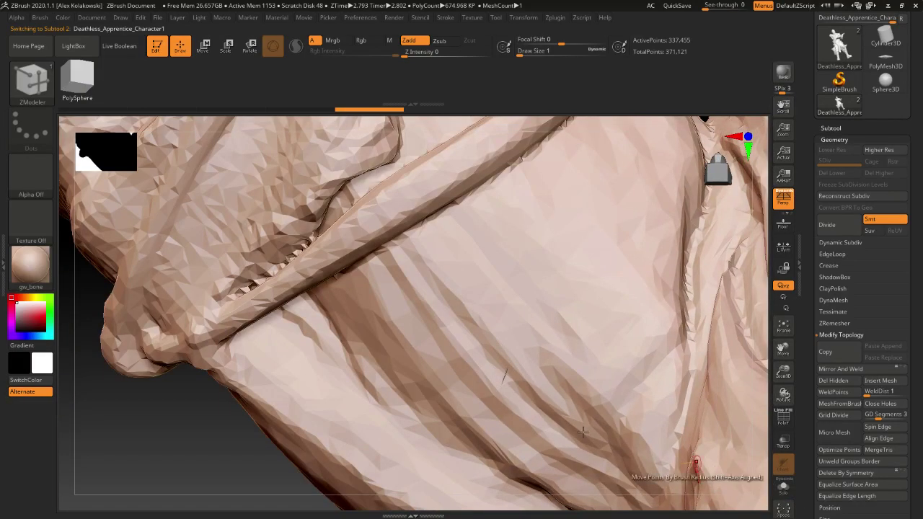
# - Isolate the arm with its wireframe shown, undo its existing cap, and bridge two opposite edges across its open rim
pyautogui.click(782, 491)
pyautogui.moveTo(498, 406); pyautogui.dragTo(653, 415, button='right')
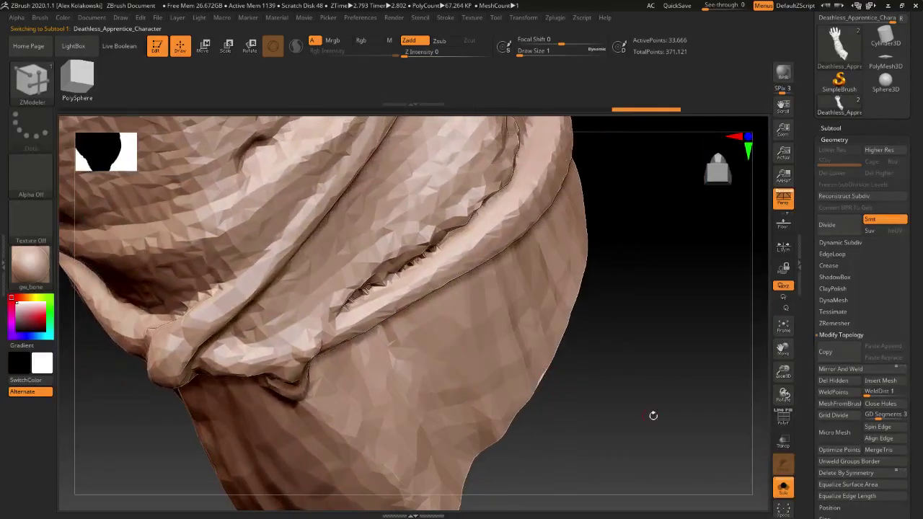
pyautogui.click(786, 422)
pyautogui.moveTo(550, 430)
pyautogui.mouseDown(button='right')
pyautogui.moveTo(576, 424)
pyautogui.moveTo(569, 410)
pyautogui.mouseUp(button='right')
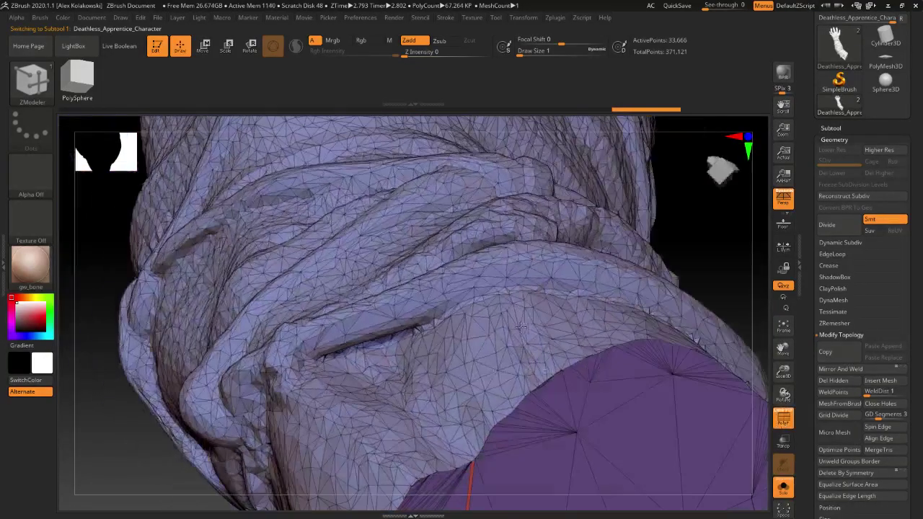
pyautogui.hotkey('ctrl', 'z')
pyautogui.keyDown('alt'); pyautogui.moveTo(671, 491); pyautogui.dragTo(404, 318, button='right'); pyautogui.keyUp('alt')
pyautogui.moveTo(498, 328)
pyautogui.keyDown('ctrl'); pyautogui.mouseDown(button='right')
pyautogui.moveTo(524, 385)
pyautogui.moveTo(420, 321)
pyautogui.moveTo(404, 291)
pyautogui.mouseUp(button='right'); pyautogui.keyUp('ctrl')
pyautogui.click(676, 402)
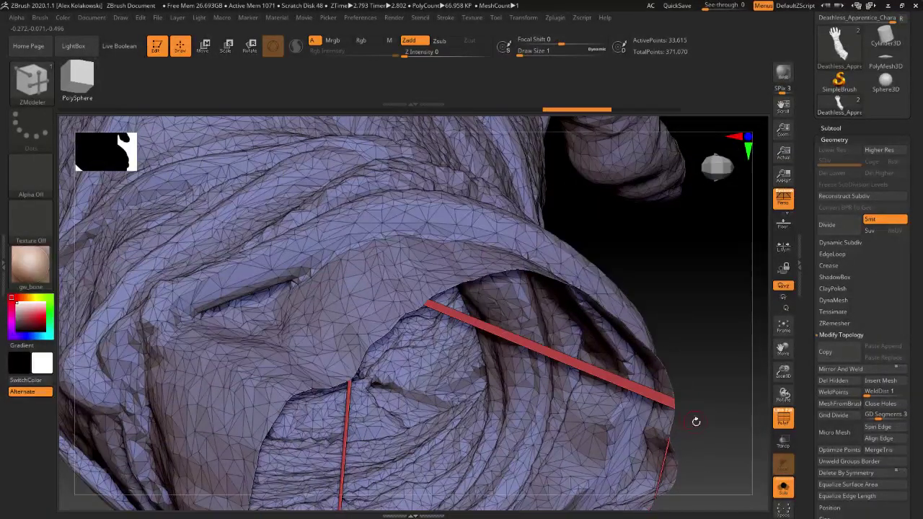
# - Try to cap the arm's shoulder opening with Close Holes, inspect the joint against the body, and undo the cap
pyautogui.keyDown('ctrl'); pyautogui.moveTo(695, 422); pyautogui.dragTo(690, 374, button='right'); pyautogui.keyUp('ctrl')
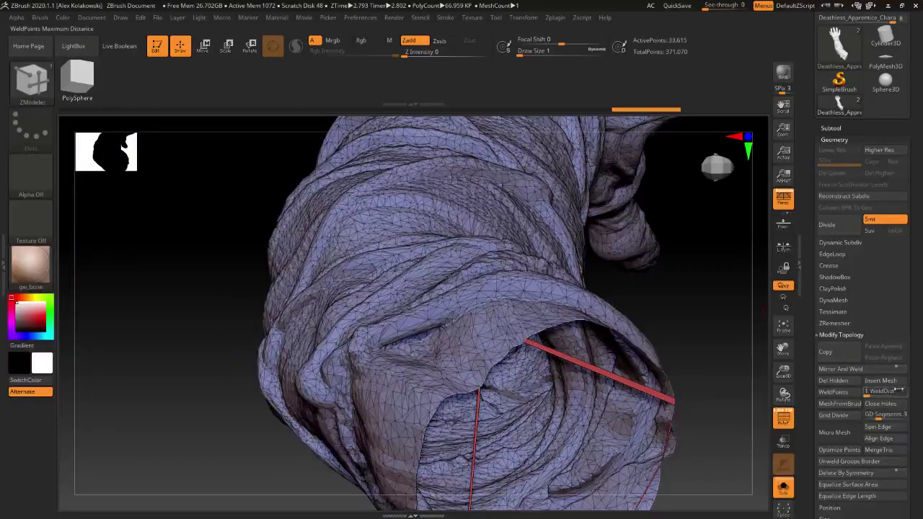
pyautogui.click(879, 403)
pyautogui.click(783, 487)
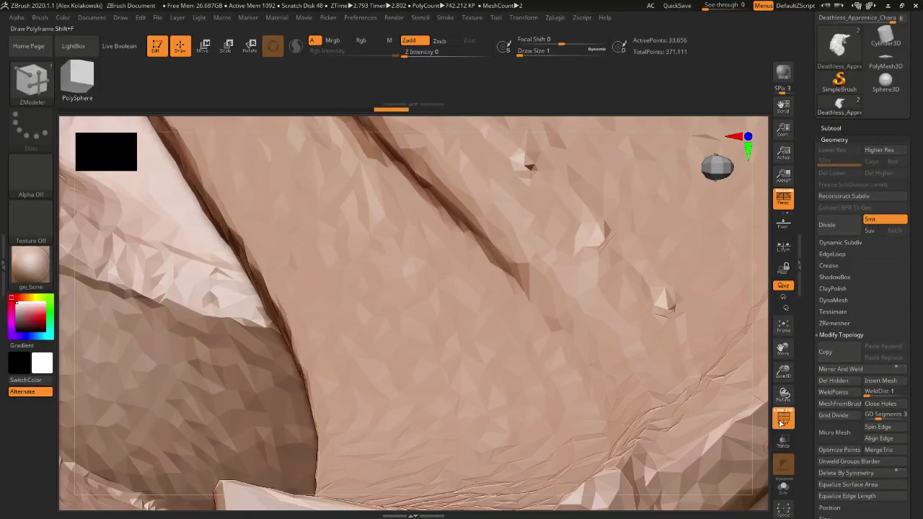
pyautogui.keyDown('ctrl'); pyautogui.moveTo(518, 395); pyautogui.dragTo(481, 283, button='right'); pyautogui.keyUp('ctrl')
pyautogui.moveTo(452, 316); pyautogui.dragTo(528, 371, button='right')
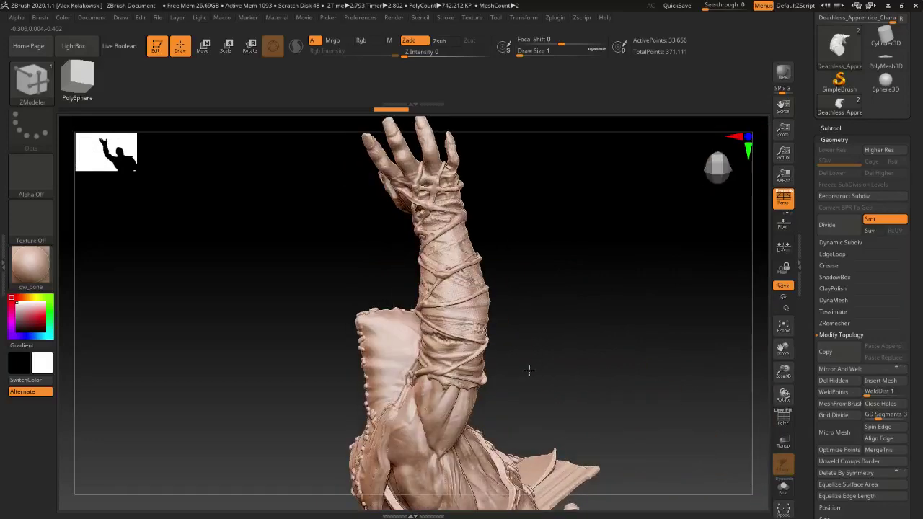
pyautogui.moveTo(416, 418); pyautogui.dragTo(549, 382, button='right')
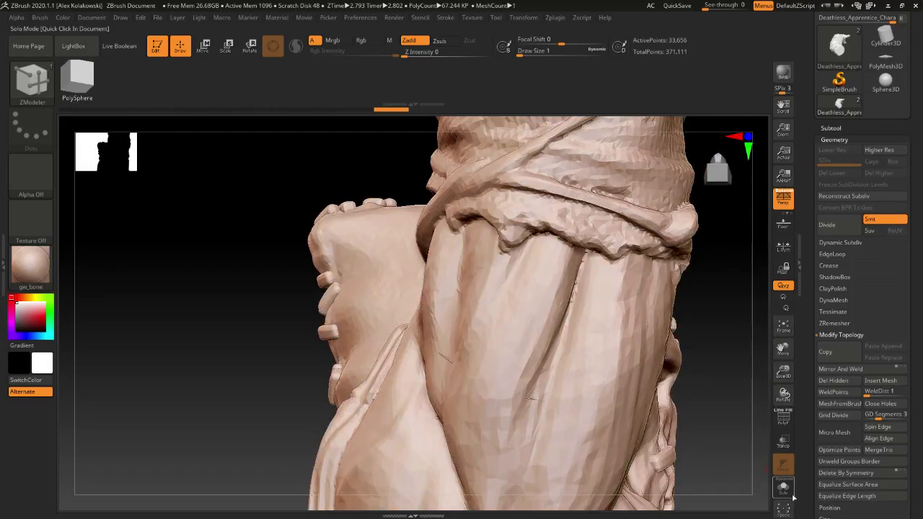
pyautogui.click(792, 497)
pyautogui.moveTo(613, 428); pyautogui.dragTo(601, 350, button='right')
pyautogui.hotkey('ctrl', 'z')
# - Try to bridge two edges across the base of the raised lobe on the arm's open rim
pyautogui.keyDown('alt'); pyautogui.moveTo(567, 403); pyautogui.dragTo(739, 431, button='right'); pyautogui.keyUp('alt')
pyautogui.click(784, 426)
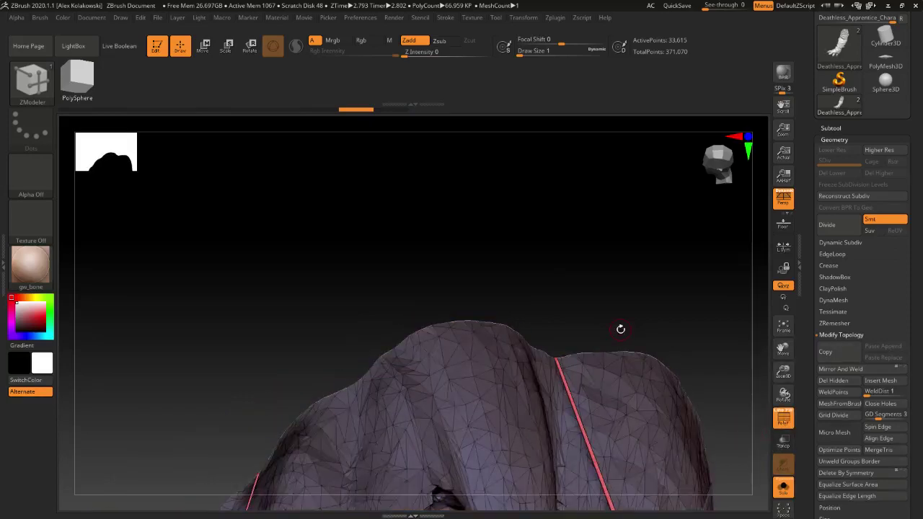
pyautogui.moveTo(620, 328); pyautogui.dragTo(558, 343, button='right')
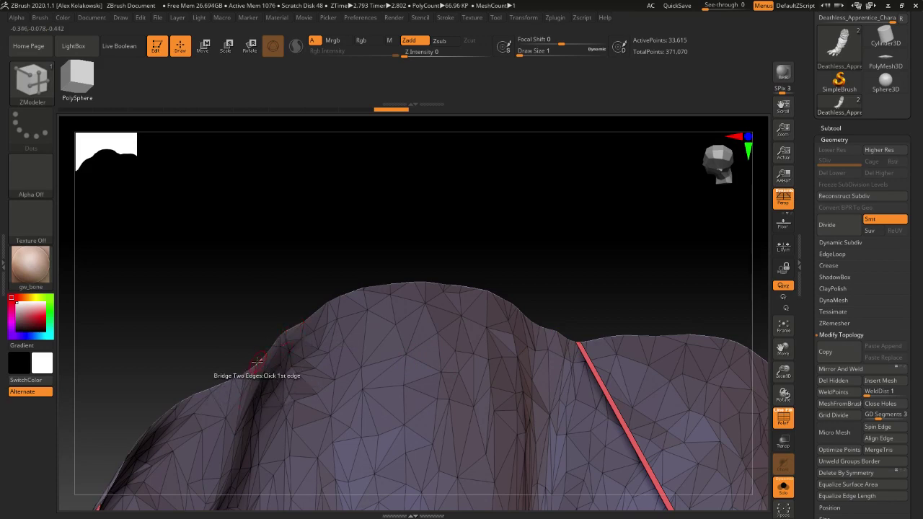
pyautogui.keyDown('alt'); pyautogui.moveTo(392, 399); pyautogui.dragTo(414, 377, button='right'); pyautogui.keyUp('alt')
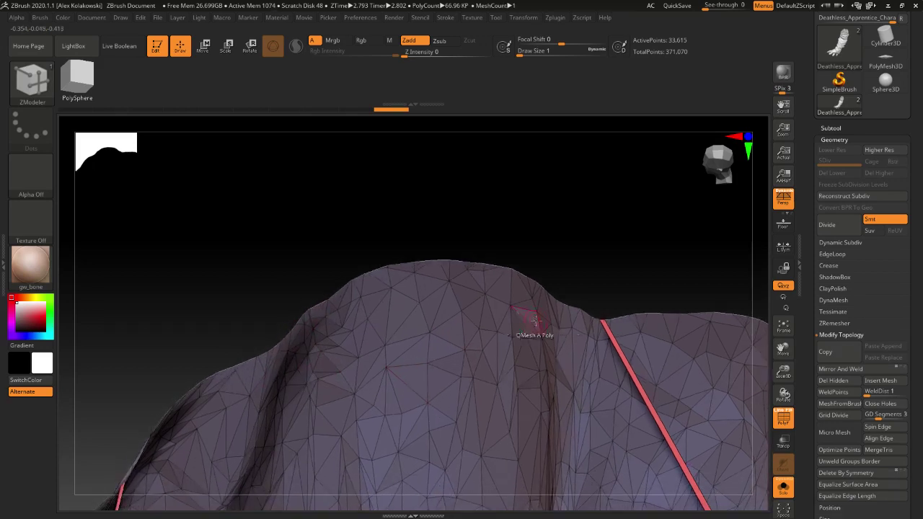
pyautogui.click(596, 318)
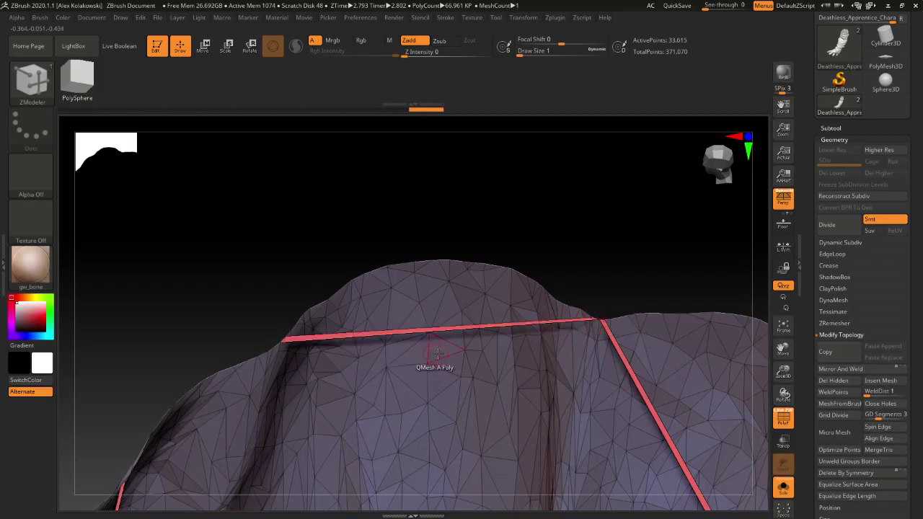
# - Try to cap the newly bridged arm opening, check the upper arm's surface beside the body, and undo both the cap and the last bridge
pyautogui.moveTo(578, 346); pyautogui.dragTo(745, 439)
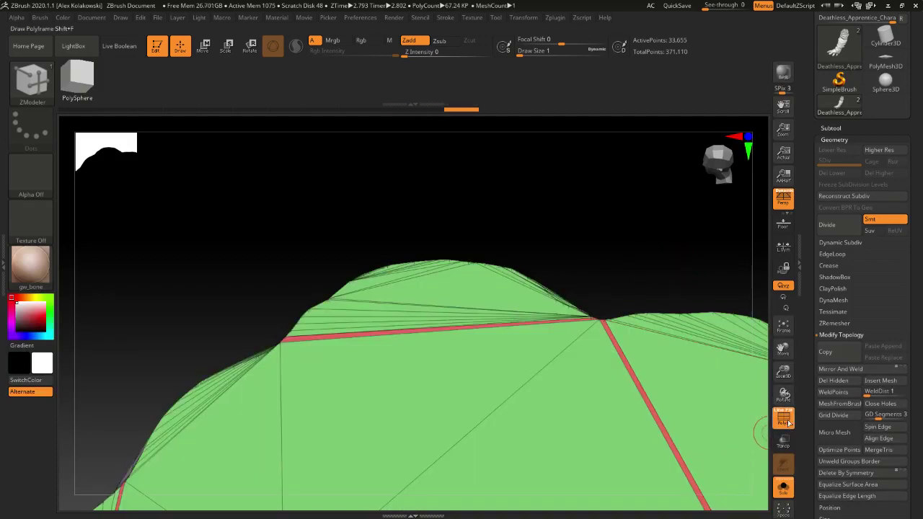
pyautogui.click(787, 422)
pyautogui.click(784, 493)
pyautogui.keyDown('ctrl'); pyautogui.moveTo(374, 385); pyautogui.dragTo(424, 346, button='right'); pyautogui.keyUp('ctrl')
pyautogui.press('f')
pyautogui.moveTo(300, 328)
pyautogui.mouseDown(button='right')
pyautogui.moveTo(284, 349)
pyautogui.moveTo(258, 344)
pyautogui.moveTo(282, 330)
pyautogui.moveTo(262, 410)
pyautogui.moveTo(333, 408)
pyautogui.moveTo(277, 454)
pyautogui.mouseUp(button='right')
pyautogui.moveTo(274, 413); pyautogui.dragTo(333, 396, button='right')
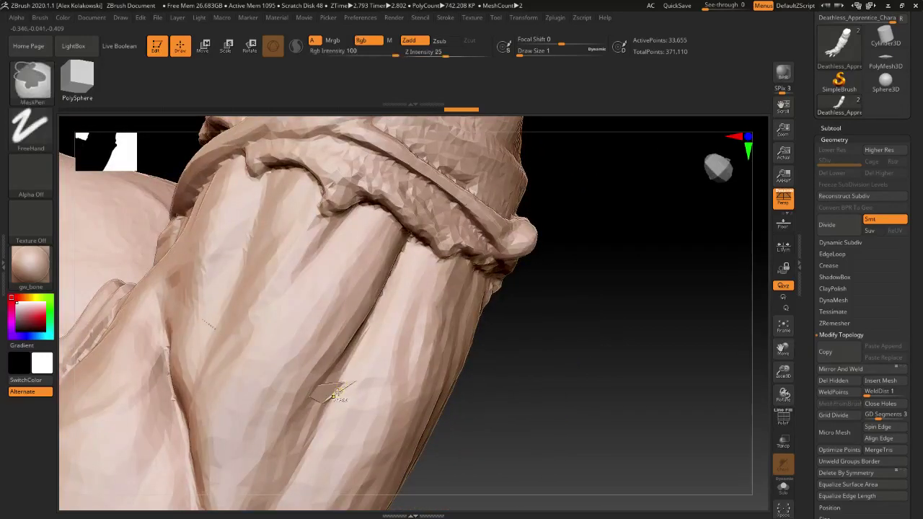
pyautogui.hotkey('ctrl', 'z')
pyautogui.hotkey('ctrl', 'z')
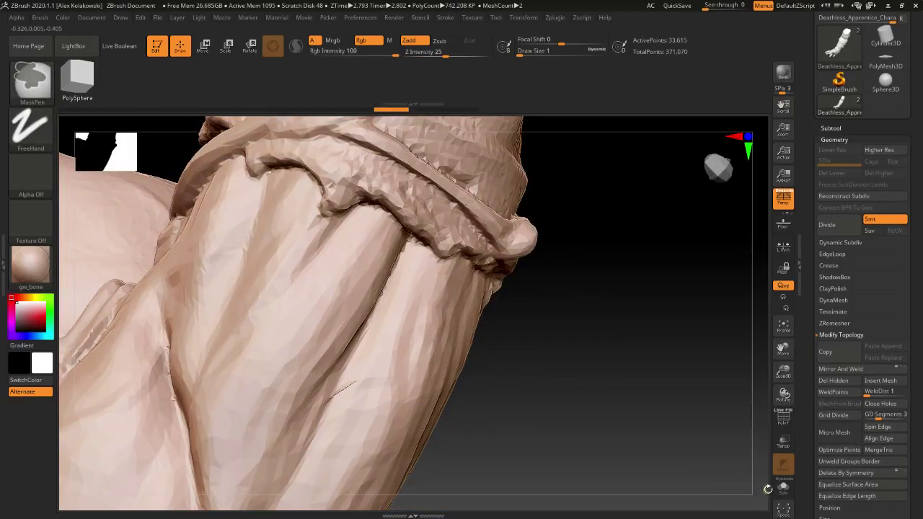
# - Isolate the arm again and bridge two edges across the bulging muscle lobe of its open rim
pyautogui.click(779, 496)
pyautogui.moveTo(374, 398); pyautogui.dragTo(343, 323, button='right')
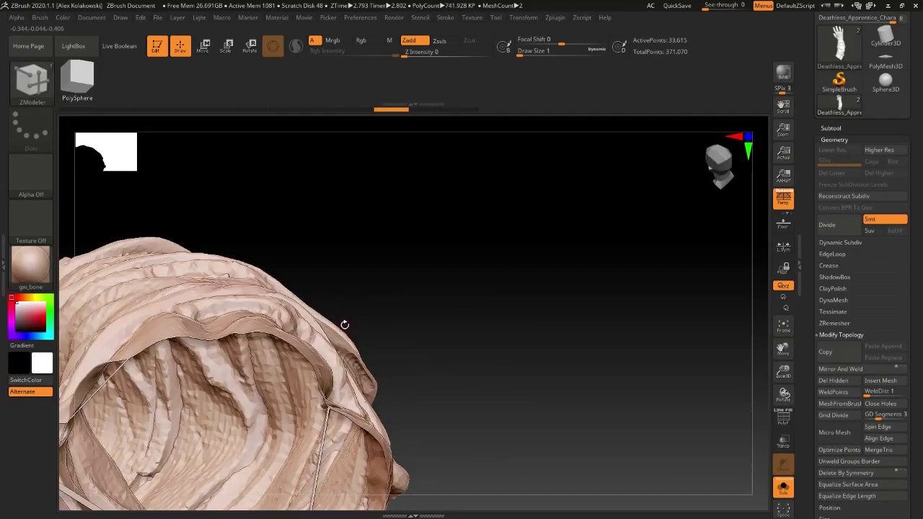
pyautogui.keyDown('alt'); pyautogui.moveTo(485, 357); pyautogui.dragTo(535, 224, button='right'); pyautogui.keyUp('alt')
pyautogui.keyDown('alt'); pyautogui.moveTo(531, 360); pyautogui.dragTo(556, 352, button='right'); pyautogui.keyUp('alt')
pyautogui.moveTo(398, 249); pyautogui.dragTo(459, 385, button='right')
pyautogui.click(781, 421)
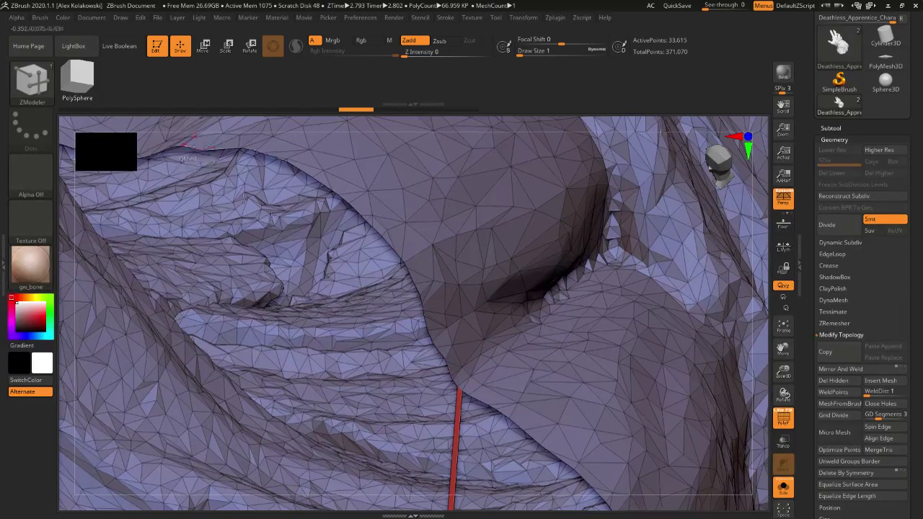
pyautogui.keyDown('alt'); pyautogui.moveTo(413, 406); pyautogui.dragTo(540, 485, button='right'); pyautogui.keyUp('alt')
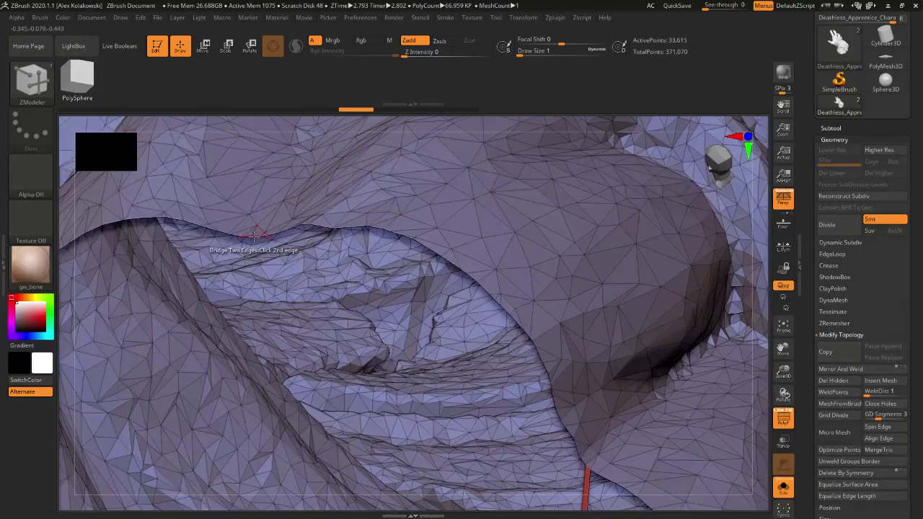
pyautogui.keyDown('ctrl'); pyautogui.moveTo(382, 232); pyautogui.dragTo(470, 195, button='right'); pyautogui.keyUp('ctrl')
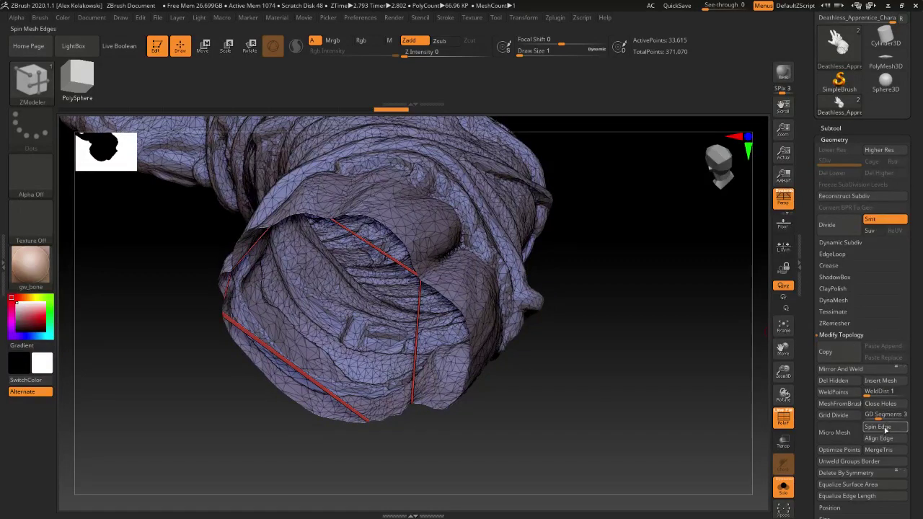
# - Cap the arm's bridged opening with Close Holes, show the body again without wireframe, and check the joint from several sides
pyautogui.click(881, 403)
pyautogui.click(785, 492)
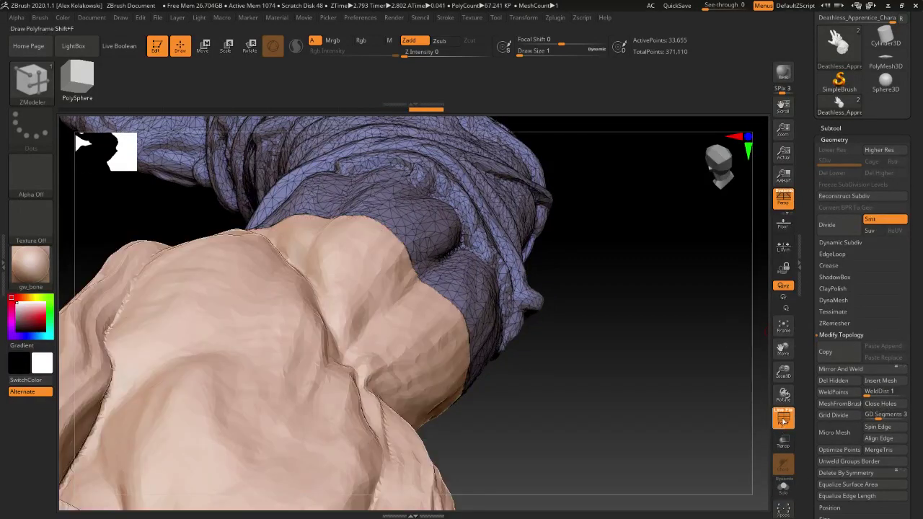
pyautogui.click(784, 423)
pyautogui.moveTo(605, 400); pyautogui.dragTo(562, 461, button='right')
pyautogui.keyDown('alt'); pyautogui.moveTo(243, 431); pyautogui.dragTo(279, 454, button='right'); pyautogui.keyUp('alt')
pyautogui.keyDown('alt'); pyautogui.moveTo(277, 382); pyautogui.dragTo(288, 323, button='right'); pyautogui.keyUp('alt')
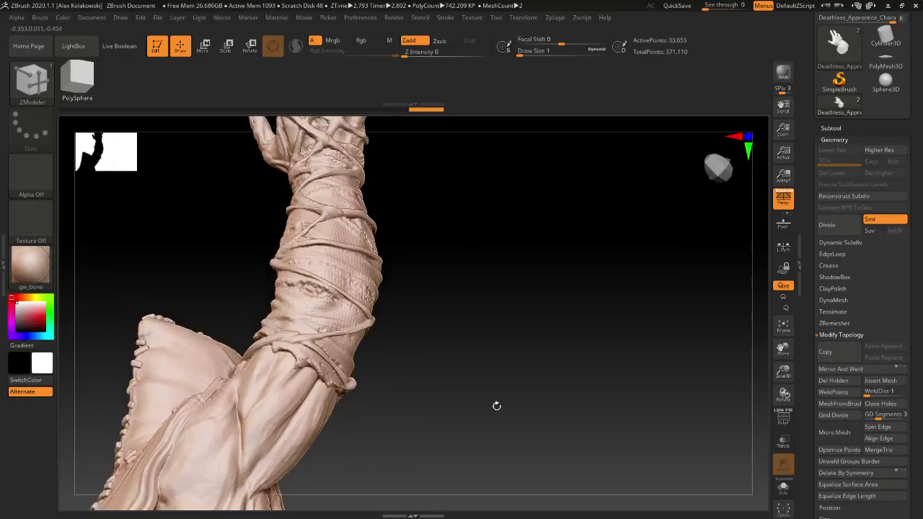
pyautogui.moveTo(497, 406); pyautogui.dragTo(469, 389, button='right')
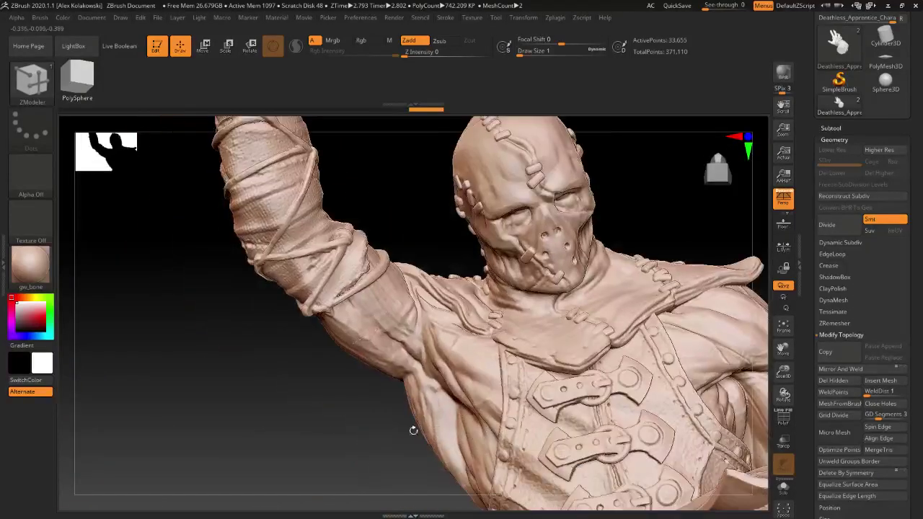
pyautogui.moveTo(401, 431); pyautogui.dragTo(390, 335, button='right')
pyautogui.moveTo(339, 408); pyautogui.dragTo(404, 367, button='right')
pyautogui.keyDown('alt'); pyautogui.moveTo(383, 453); pyautogui.dragTo(399, 368, button='right'); pyautogui.keyUp('alt')
# - Choose the Move brush with a draw size of 54 and bring the whole figure into view
pyautogui.press('v')
pyautogui.press('b')
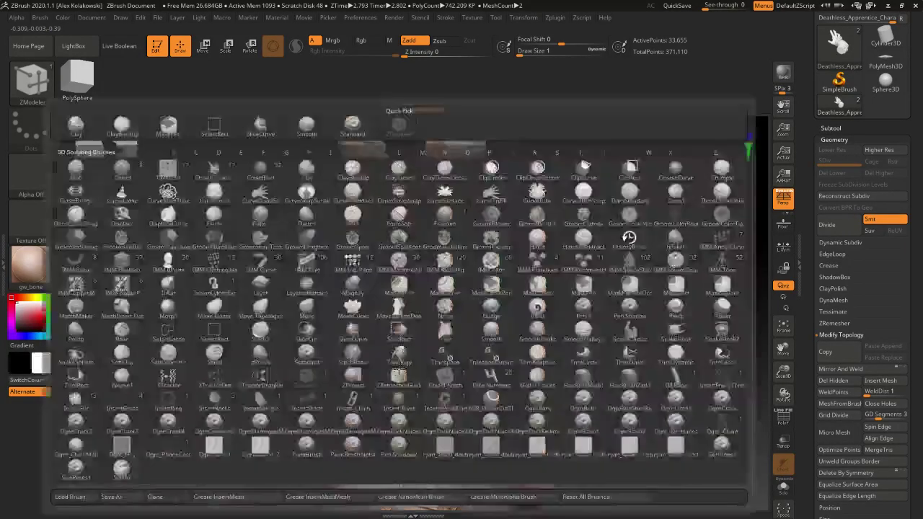
pyautogui.press('m')
pyautogui.press('v')
pyautogui.press('s')
pyautogui.moveTo(398, 364); pyautogui.dragTo(416, 364)
pyautogui.moveTo(434, 366); pyautogui.dragTo(494, 440, button='right')
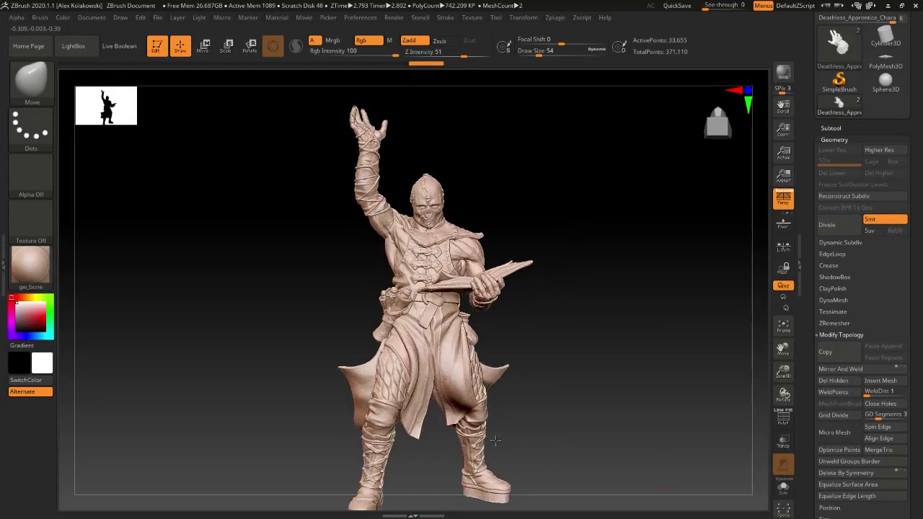
# - Duplicate the raised arm's subtool
pyautogui.click(788, 426)
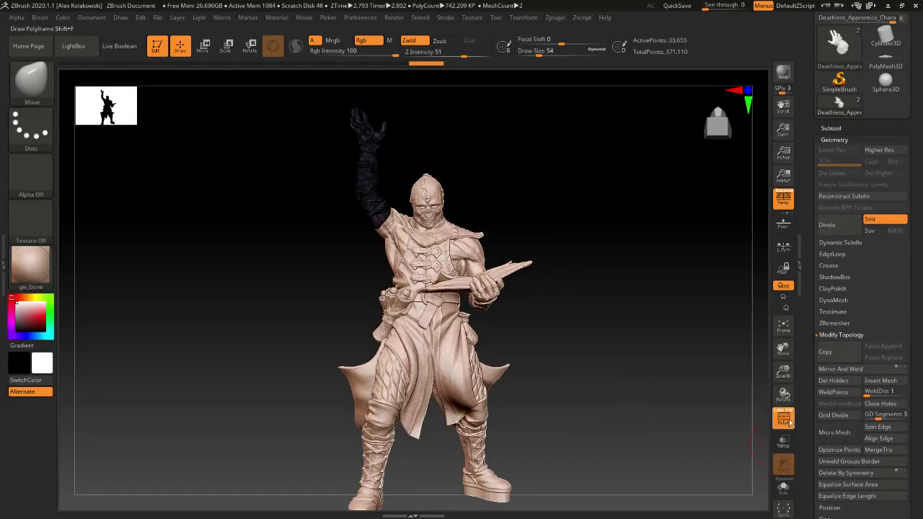
pyautogui.click(787, 420)
pyautogui.click(830, 127)
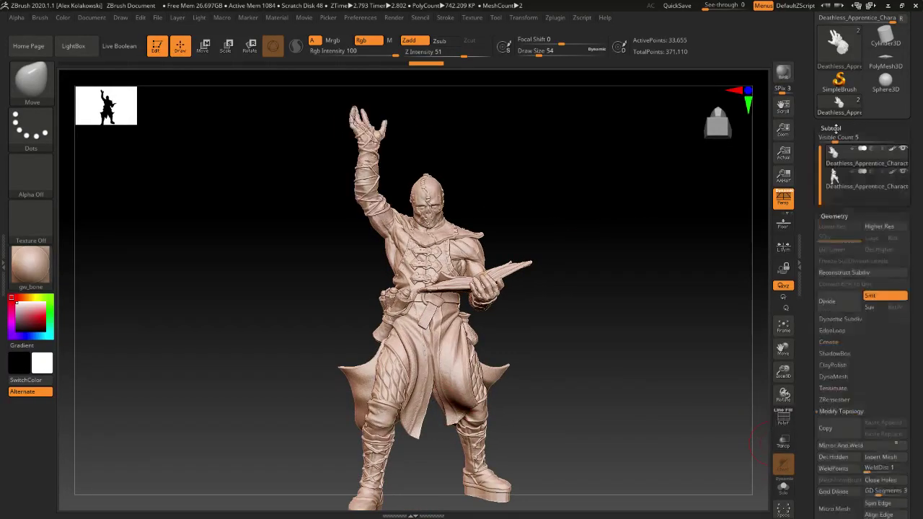
pyautogui.keyDown('alt'); pyautogui.moveTo(538, 387); pyautogui.dragTo(567, 384); pyautogui.keyUp('alt')
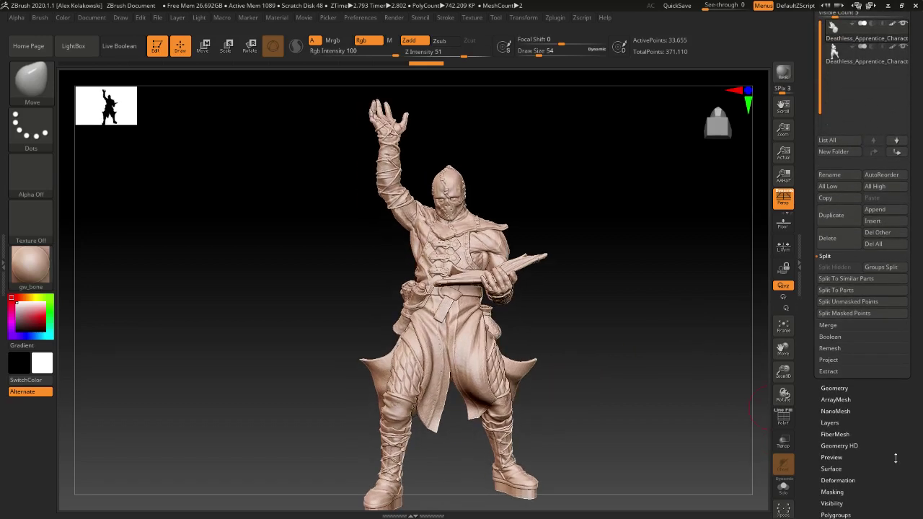
pyautogui.moveTo(895, 458); pyautogui.dragTo(901, 391)
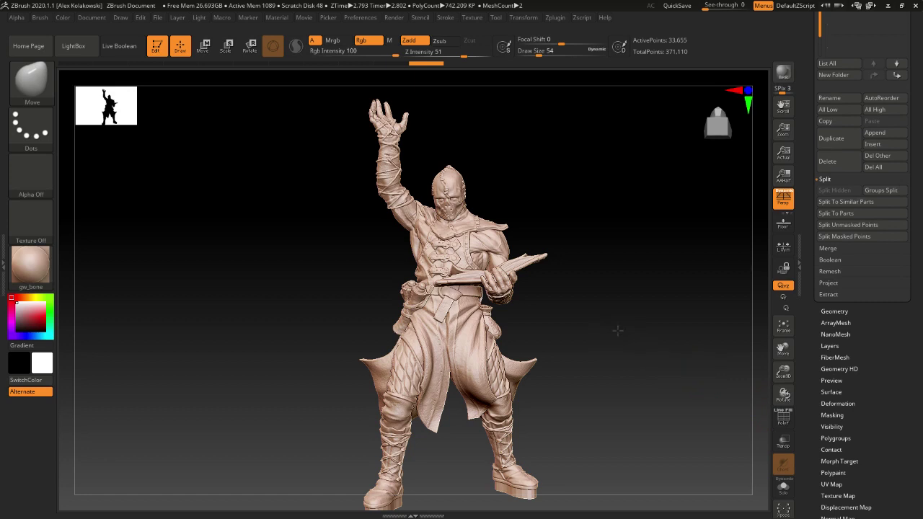
pyautogui.keyDown('alt'); pyautogui.moveTo(617, 331); pyautogui.dragTo(606, 309); pyautogui.keyUp('alt')
pyautogui.moveTo(866, 387); pyautogui.dragTo(879, 425)
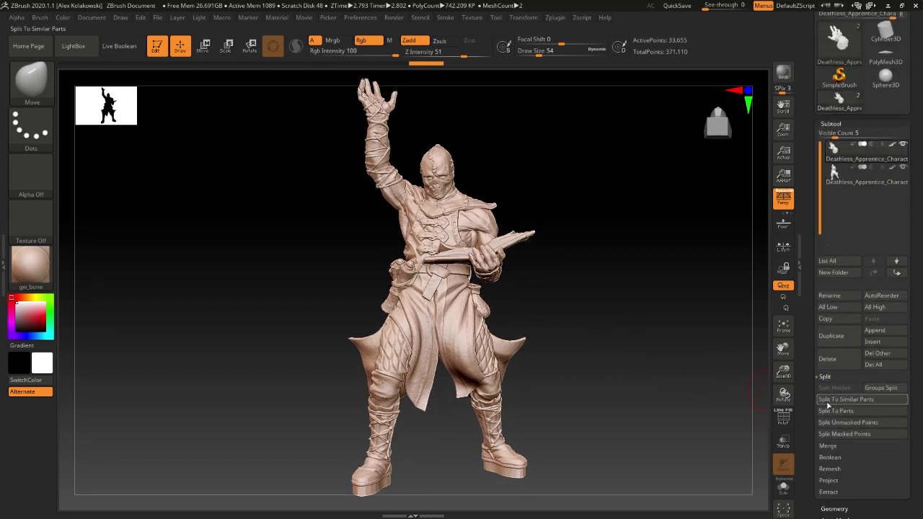
pyautogui.moveTo(915, 317); pyautogui.dragTo(916, 291)
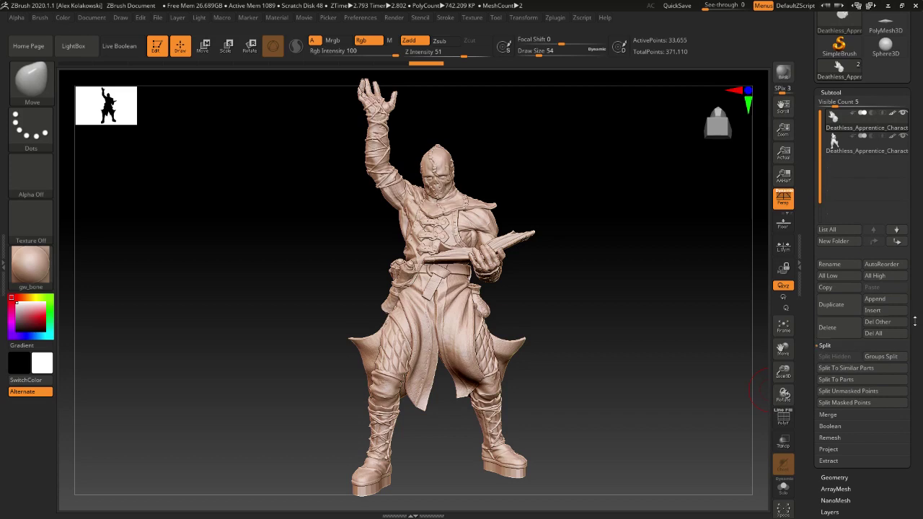
pyautogui.click(836, 306)
# - Replace the duplicated arm subtool's mesh with a QCube primitive at resolution 2 on each axis
pyautogui.moveTo(917, 325); pyautogui.dragTo(909, 286)
pyautogui.click(844, 258)
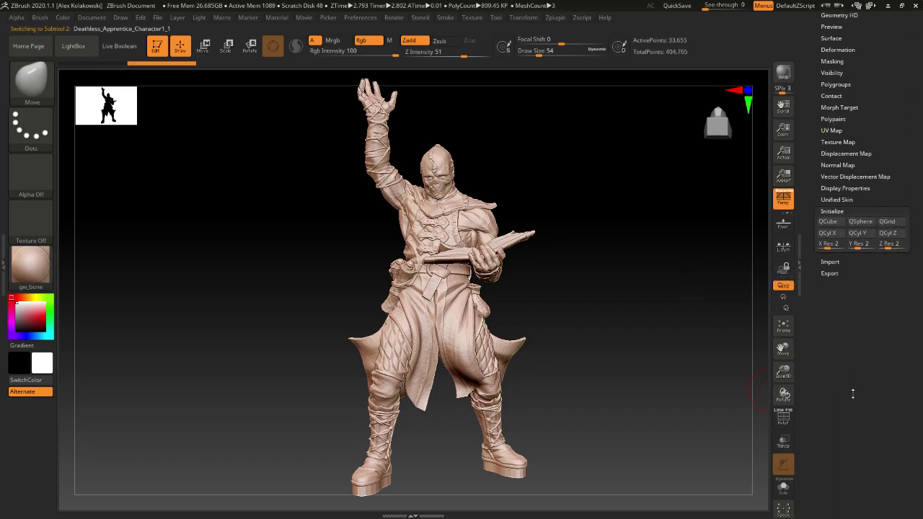
pyautogui.click(829, 222)
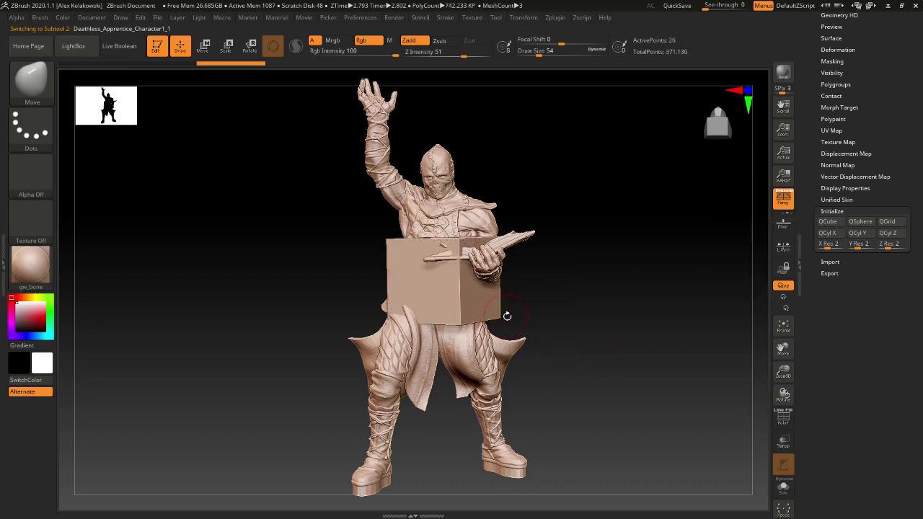
# - Turn on the wireframe display and move the cube out of the torso to beside the figure
pyautogui.keyDown('alt'); pyautogui.moveTo(565, 288); pyautogui.dragTo(600, 430); pyautogui.keyUp('alt')
pyautogui.click(791, 419)
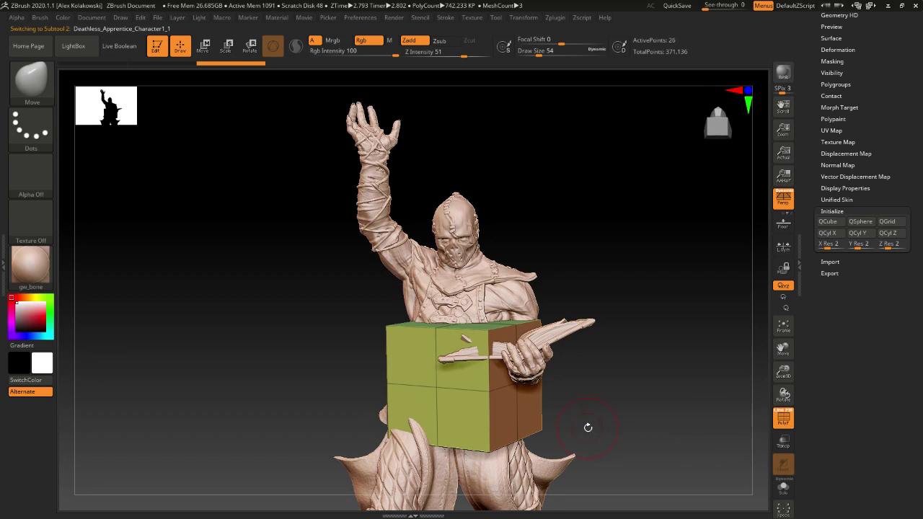
pyautogui.press('w')
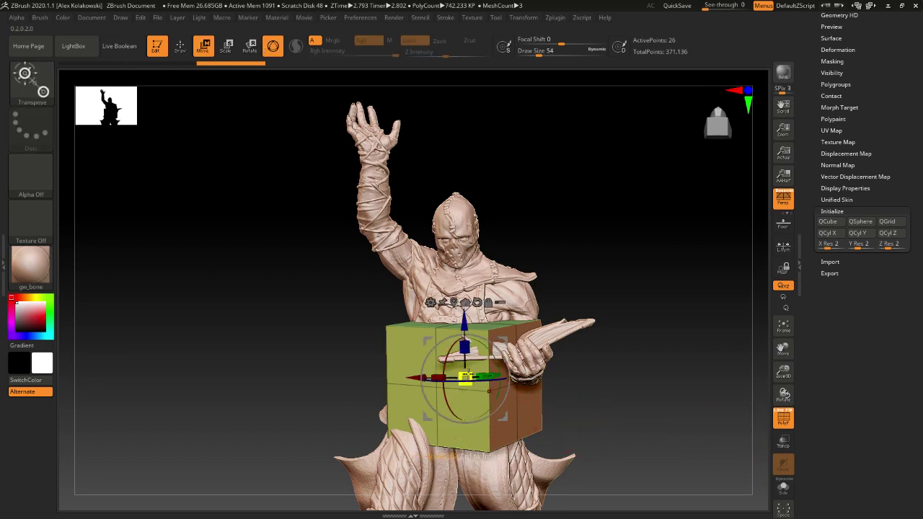
pyautogui.moveTo(503, 341); pyautogui.dragTo(398, 331)
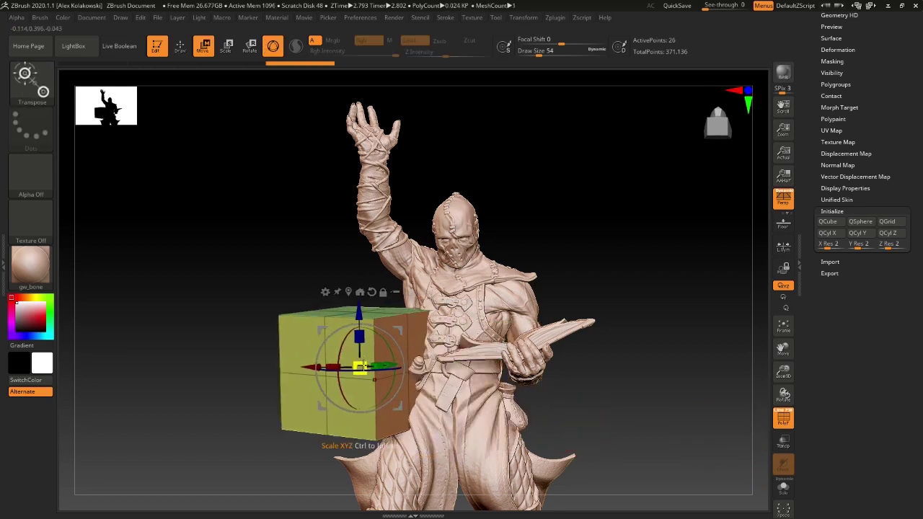
# - Shrink the cube to a small block stretched along Z and place it tilted beside the raised arm's joint
pyautogui.moveTo(364, 368); pyautogui.dragTo(277, 366)
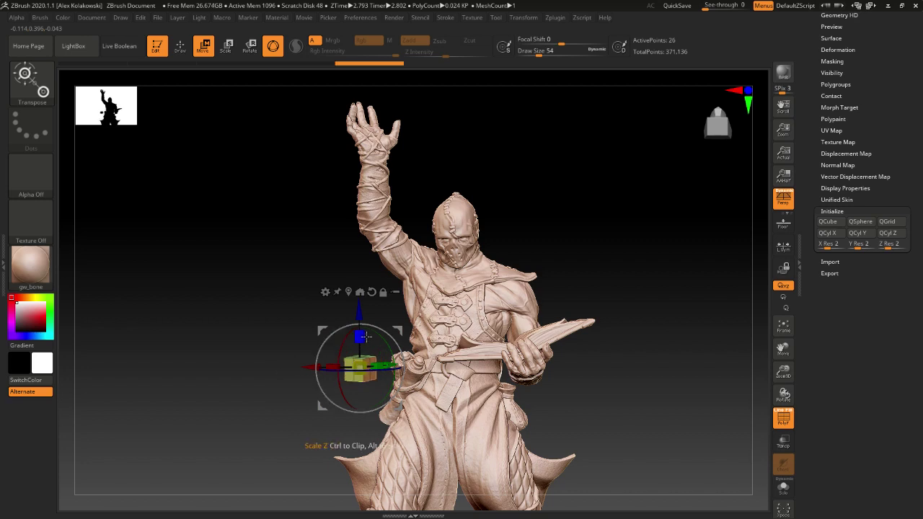
pyautogui.moveTo(362, 364); pyautogui.dragTo(345, 366)
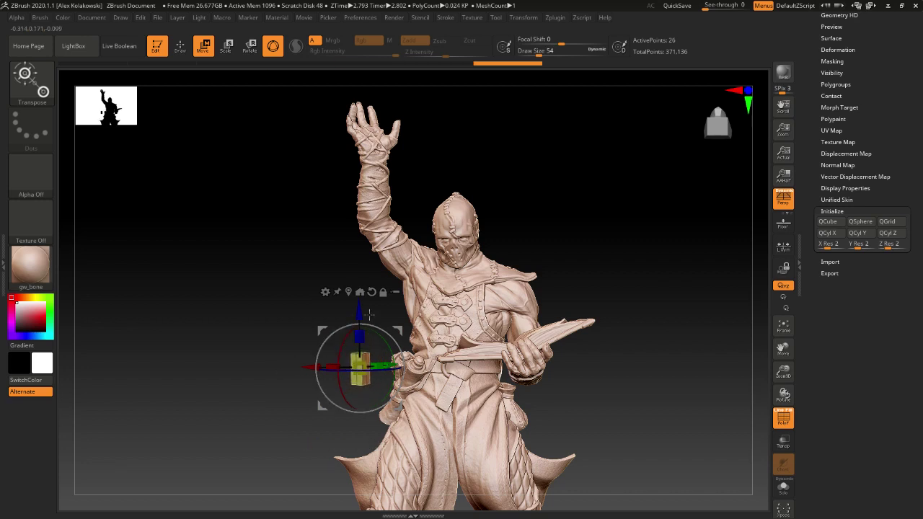
pyautogui.moveTo(397, 331); pyautogui.dragTo(423, 217)
pyautogui.keyDown('shift'); pyautogui.moveTo(595, 302); pyautogui.dragTo(607, 367); pyautogui.keyUp('shift')
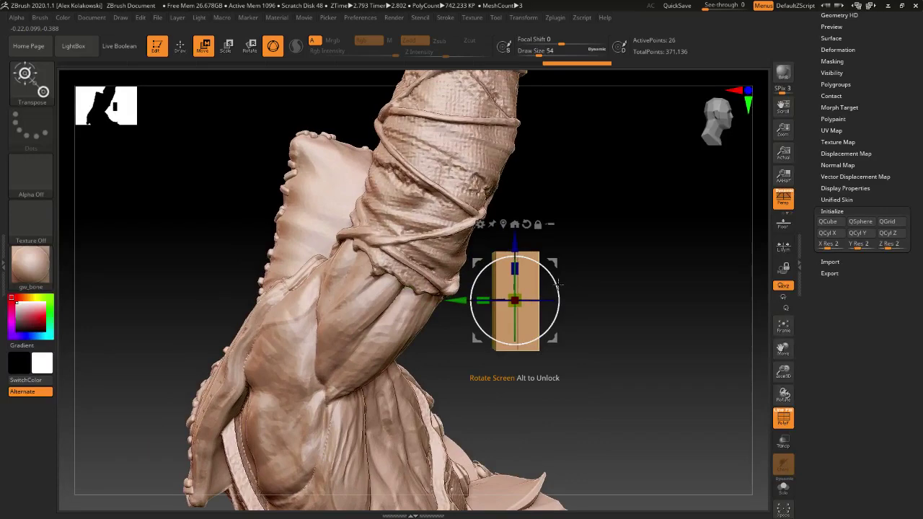
pyautogui.moveTo(557, 285); pyautogui.dragTo(408, 281)
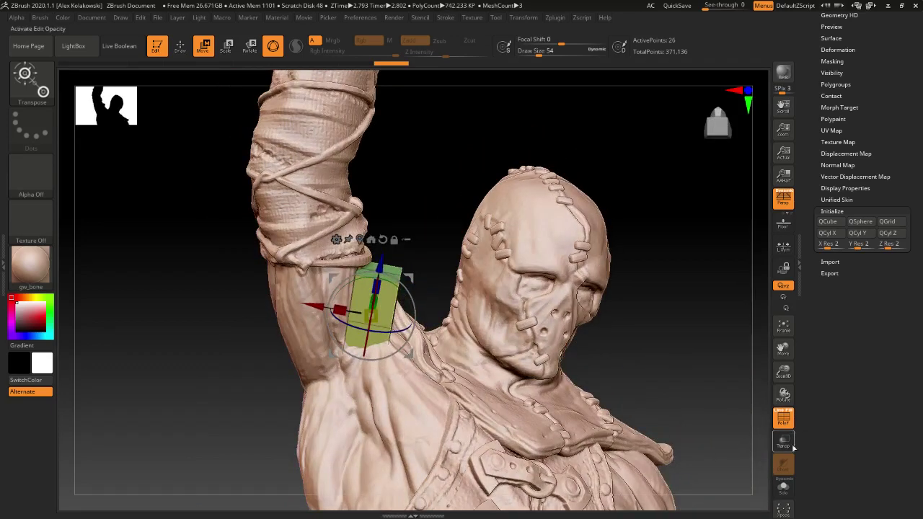
# - Turn on ghost transparency and move the block into the upper arm where it meets the shoulder
pyautogui.click(782, 441)
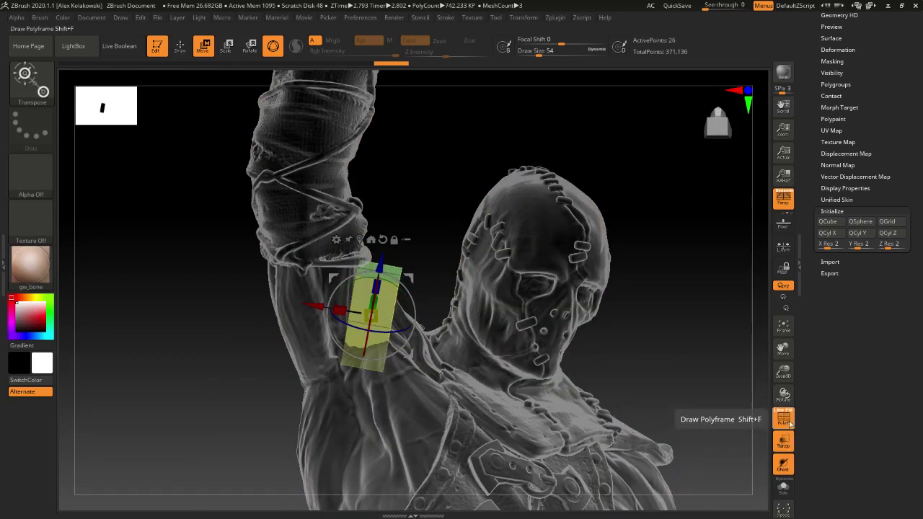
pyautogui.keyDown('alt'); pyautogui.moveTo(412, 352); pyautogui.dragTo(470, 392, button='right'); pyautogui.keyUp('alt')
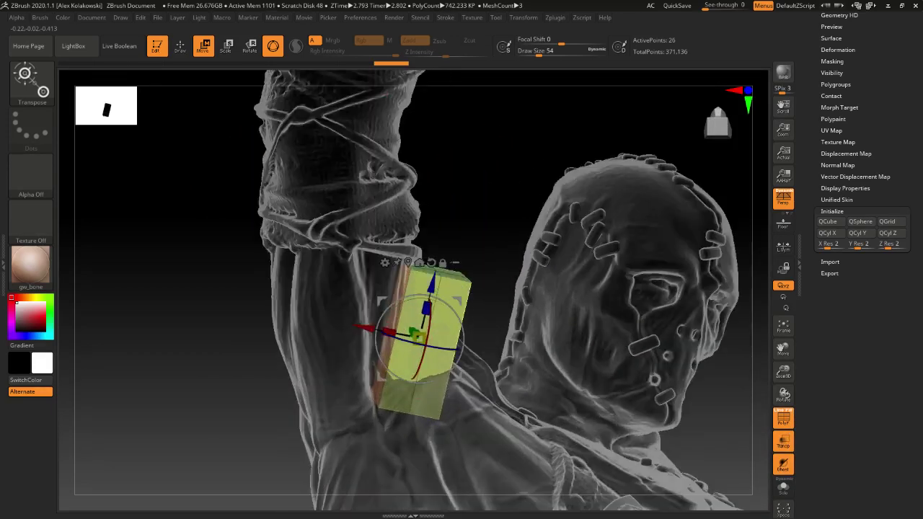
pyautogui.moveTo(460, 324); pyautogui.dragTo(401, 319)
pyautogui.moveTo(402, 318); pyautogui.dragTo(475, 281, button='right')
pyautogui.moveTo(475, 281); pyautogui.dragTo(408, 353)
pyautogui.moveTo(424, 362); pyautogui.dragTo(477, 376, button='right')
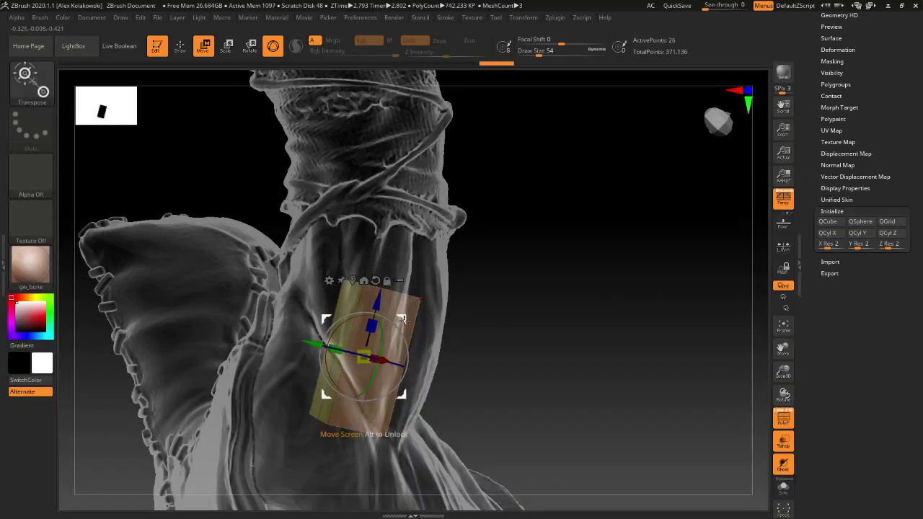
# - Reposition and rotate the block so it runs along the inside of the upper arm across the joint
pyautogui.moveTo(404, 319); pyautogui.dragTo(390, 308)
pyautogui.moveTo(493, 362); pyautogui.dragTo(454, 370, button='right')
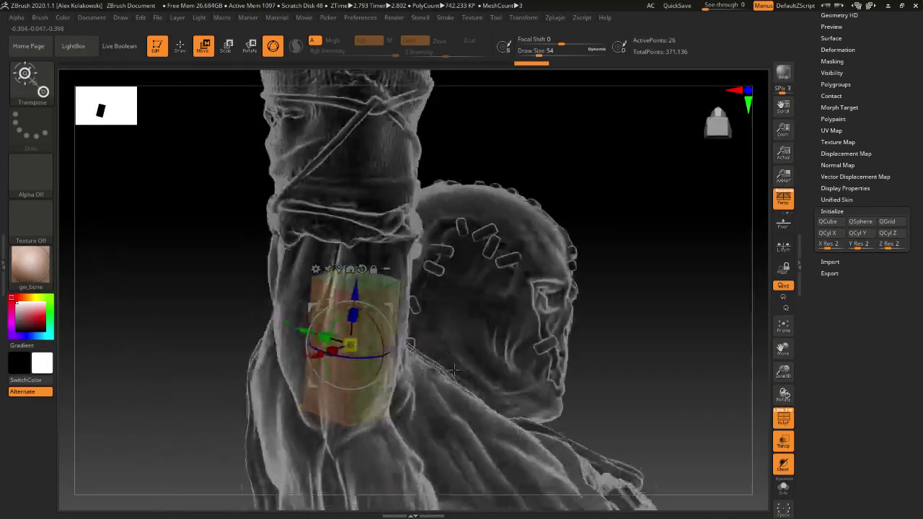
pyautogui.moveTo(455, 369); pyautogui.dragTo(380, 330)
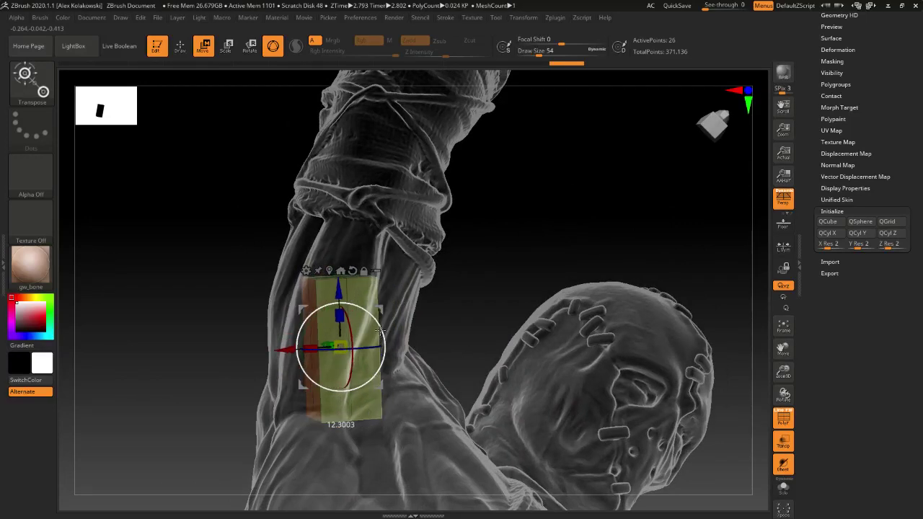
pyautogui.press('q')
pyautogui.moveTo(455, 344); pyautogui.dragTo(298, 374)
pyautogui.press('s')
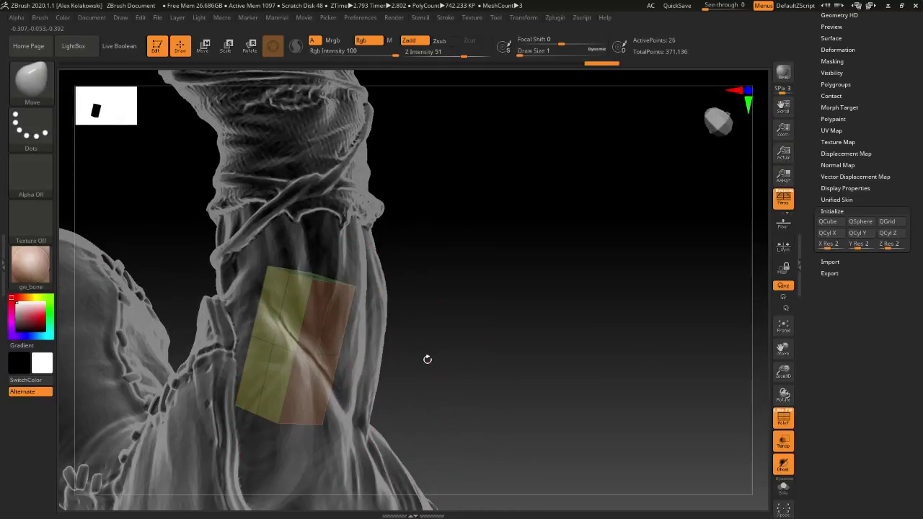
pyautogui.moveTo(374, 326); pyautogui.dragTo(403, 375)
# - Hide the body subtool and turn off transparency, leaving the arm and block displayed
pyautogui.moveTo(910, 207); pyautogui.dragTo(909, 365)
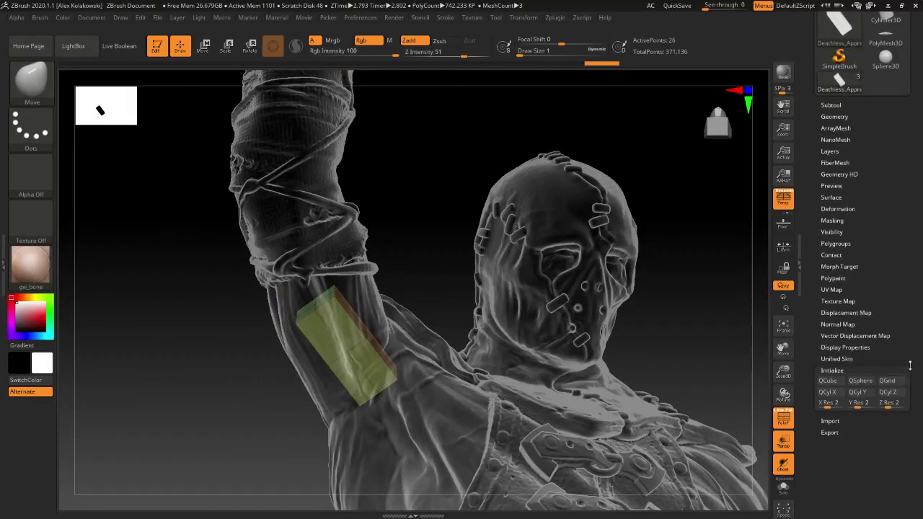
pyautogui.moveTo(856, 150); pyautogui.dragTo(856, 182)
pyautogui.click(831, 136)
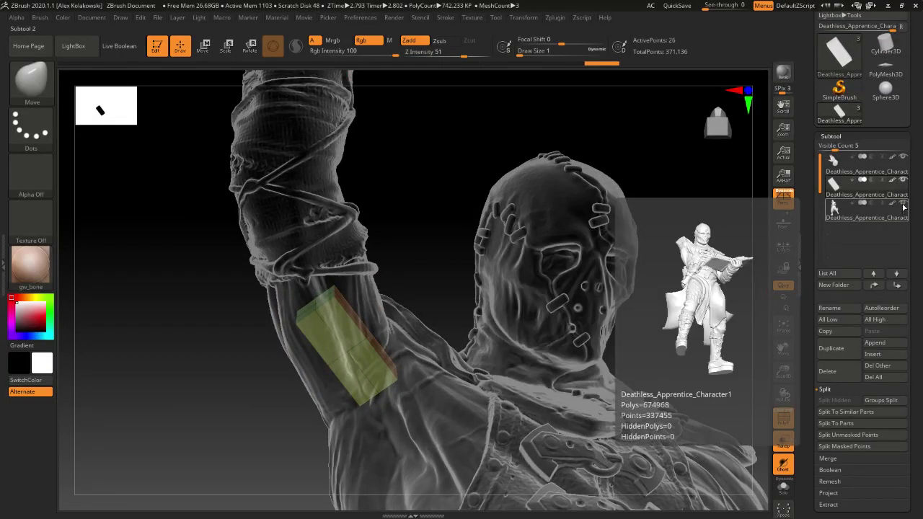
pyautogui.click(902, 204)
pyautogui.click(789, 447)
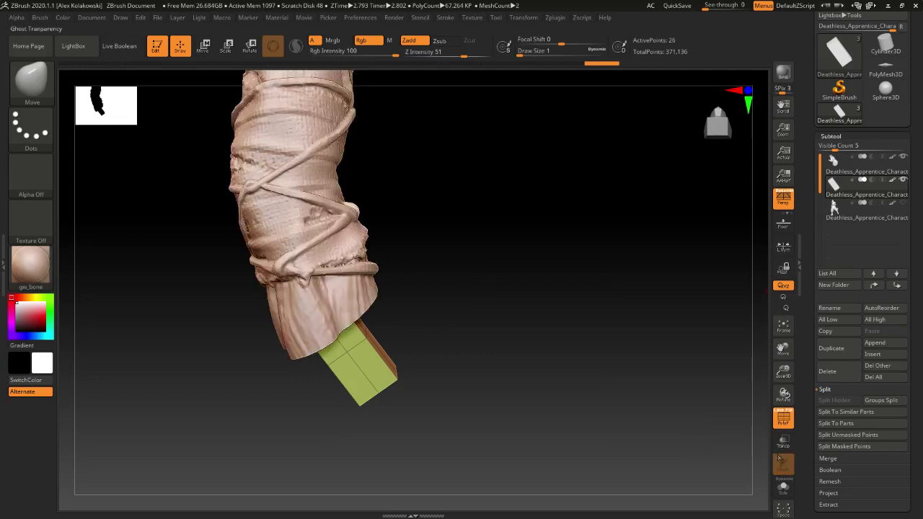
# - Adjust the block's placement where it sticks out of the arm's capped cut
pyautogui.moveTo(361, 373); pyautogui.dragTo(351, 408, button='right')
pyautogui.press('w')
pyautogui.moveTo(437, 331); pyautogui.dragTo(445, 358, button='right')
pyautogui.moveTo(405, 316)
pyautogui.mouseDown()
pyautogui.moveTo(416, 325)
pyautogui.moveTo(383, 360)
pyautogui.moveTo(372, 289)
pyautogui.mouseUp()
pyautogui.press('q')
# - Rotate the block by about 10 degrees and centre it on the arm's cut face
pyautogui.moveTo(441, 376); pyautogui.dragTo(447, 278)
pyautogui.moveTo(421, 352); pyautogui.dragTo(400, 302)
pyautogui.press('e')
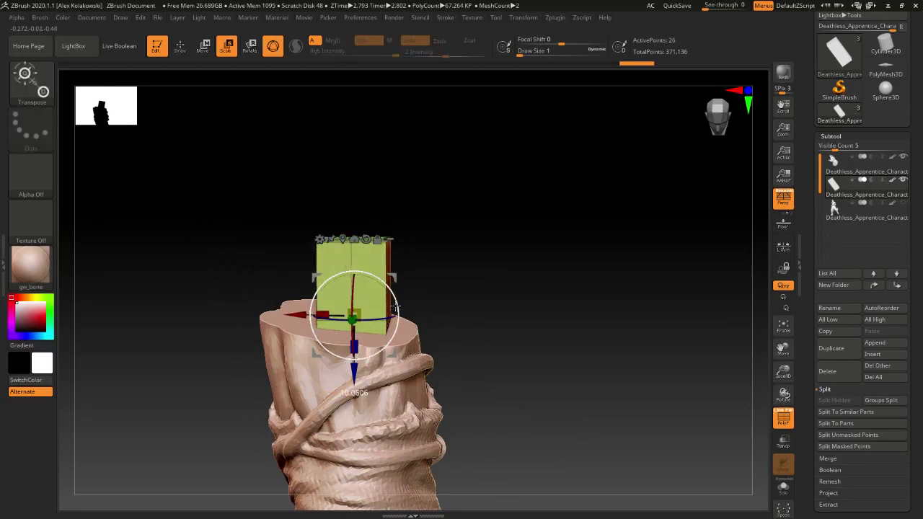
pyautogui.press('w')
pyautogui.moveTo(394, 277); pyautogui.dragTo(387, 286)
pyautogui.press('q')
pyautogui.moveTo(458, 241)
pyautogui.mouseDown()
pyautogui.moveTo(454, 385)
pyautogui.moveTo(462, 403)
pyautogui.moveTo(495, 397)
pyautogui.moveTo(492, 389)
pyautogui.moveTo(541, 391)
pyautogui.moveTo(546, 357)
pyautogui.moveTo(553, 364)
pyautogui.mouseUp()
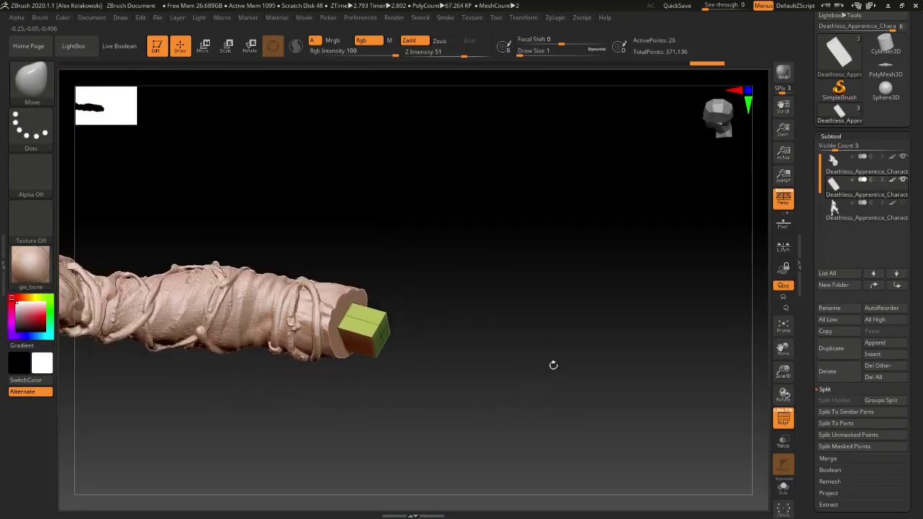
# - Show the body again and enable Live Boolean with the arm as a Start subtool
pyautogui.click(904, 203)
pyautogui.moveTo(498, 246); pyautogui.dragTo(381, 288)
pyautogui.moveTo(347, 325); pyautogui.dragTo(416, 369)
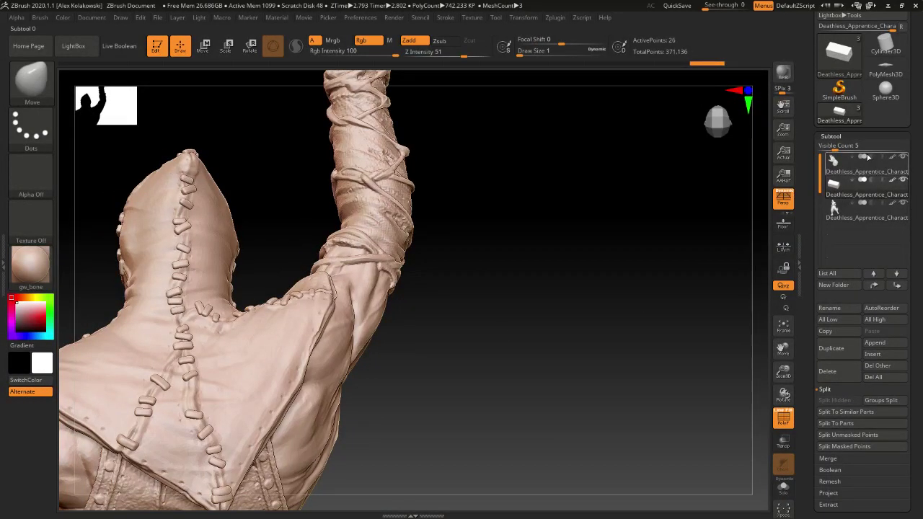
pyautogui.moveTo(854, 162)
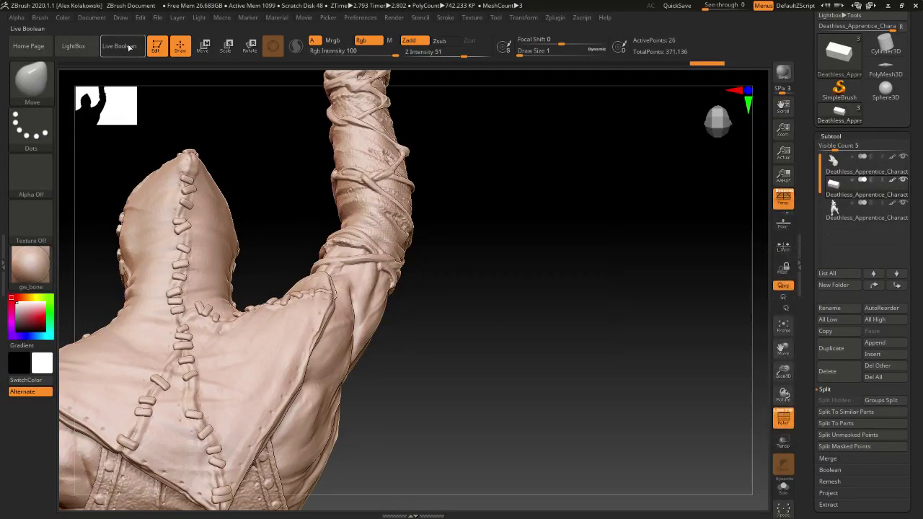
pyautogui.click(129, 47)
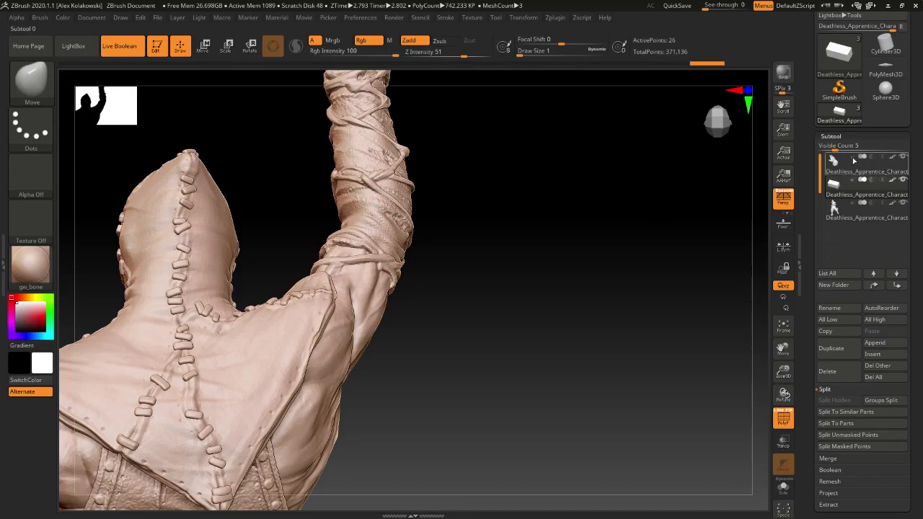
# - Duplicate the block subtool and move the copy below the body in the subtool order
pyautogui.moveTo(837, 186)
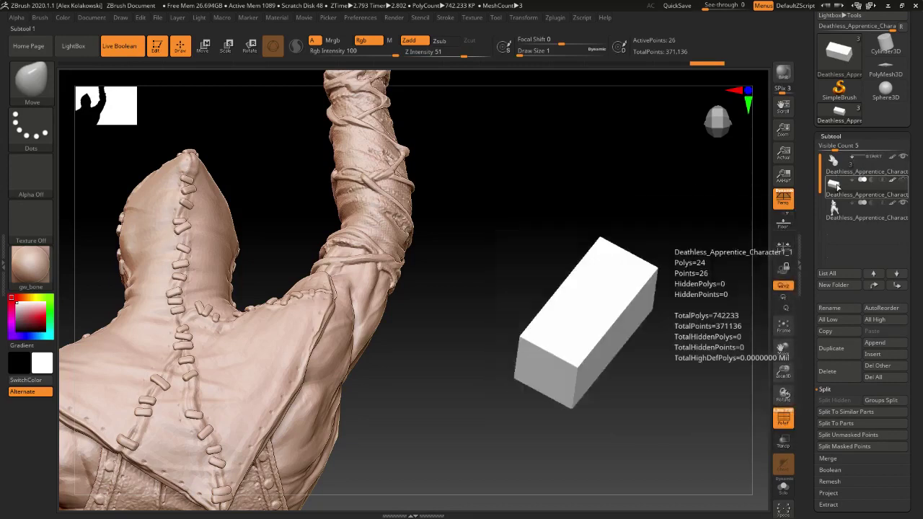
pyautogui.moveTo(919, 317); pyautogui.dragTo(918, 285)
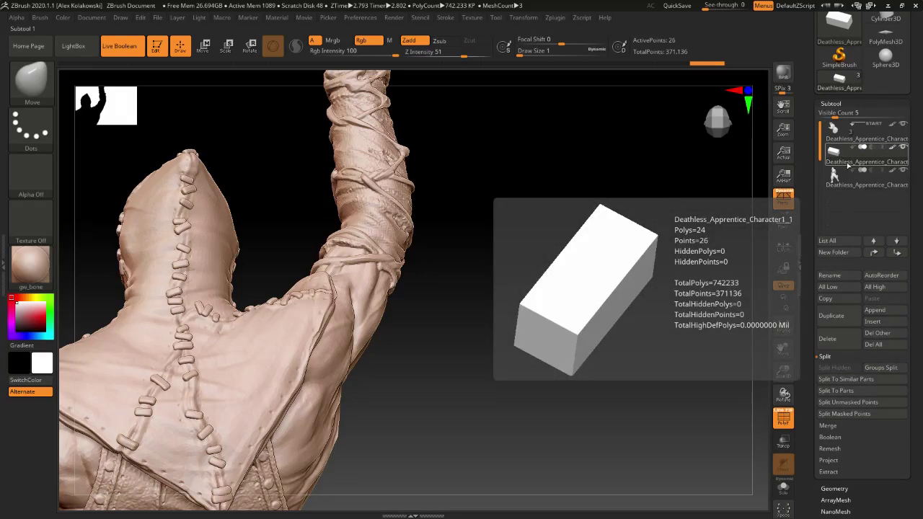
pyautogui.click(831, 315)
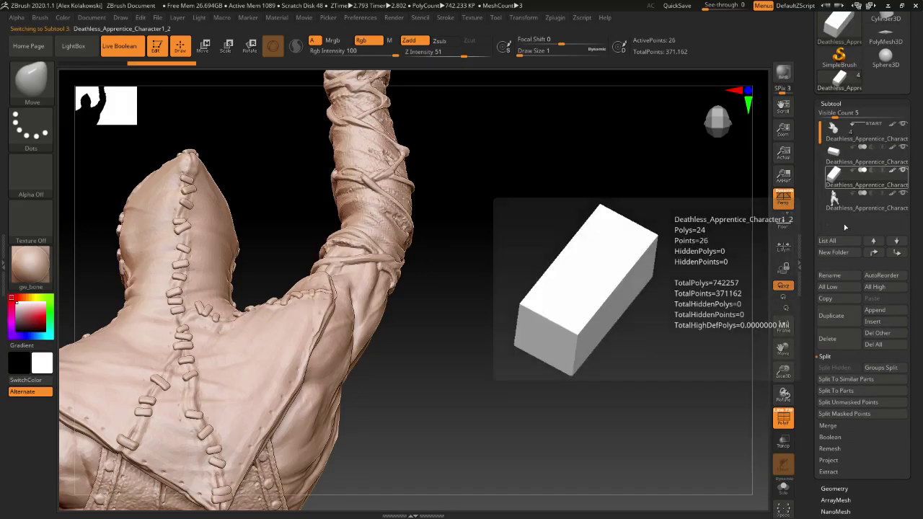
pyautogui.click(897, 253)
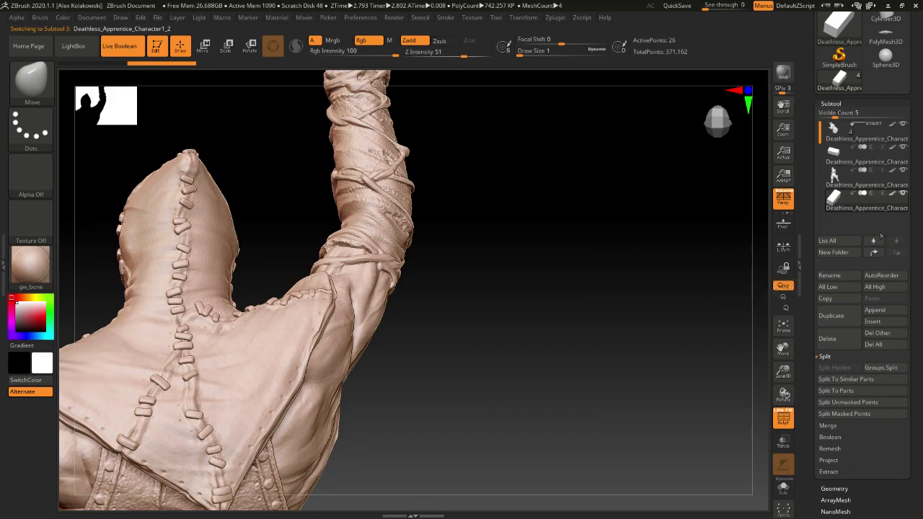
# - Make the body a Start subtool and set the duplicated block to subtract from it
pyautogui.click(871, 193)
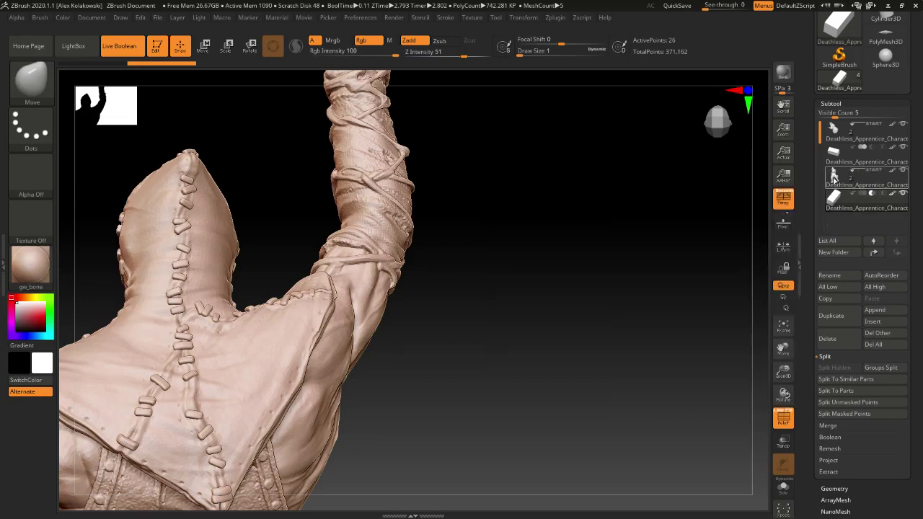
pyautogui.click(834, 131)
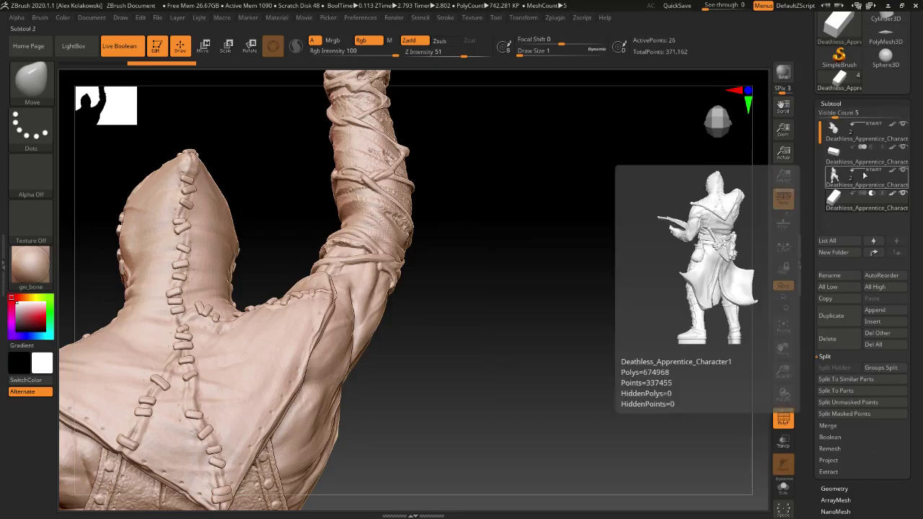
pyautogui.click(840, 209)
# - Isolate the arm with its block by hiding the body and the subtracting copy, and turn off the wireframe display
pyautogui.moveTo(449, 338); pyautogui.dragTo(216, 345)
pyautogui.moveTo(501, 253); pyautogui.dragTo(440, 258)
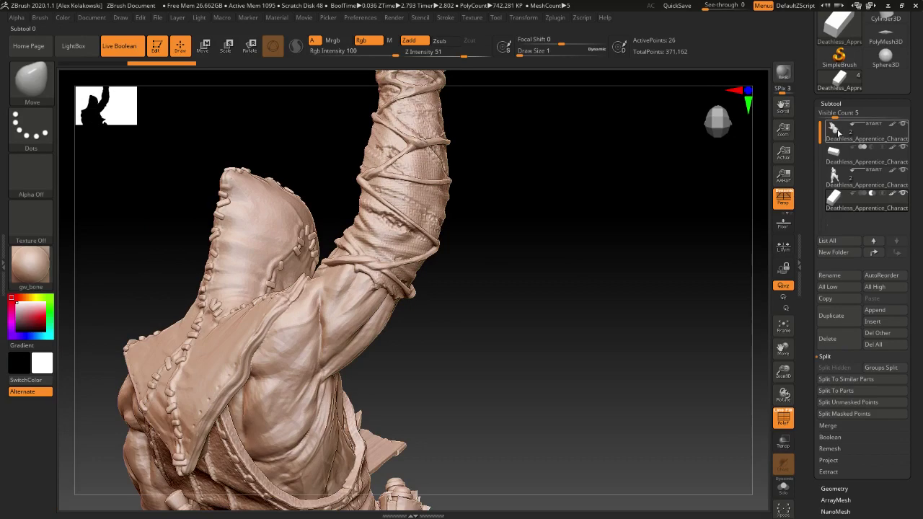
pyautogui.click(836, 131)
pyautogui.moveTo(904, 171); pyautogui.dragTo(904, 195)
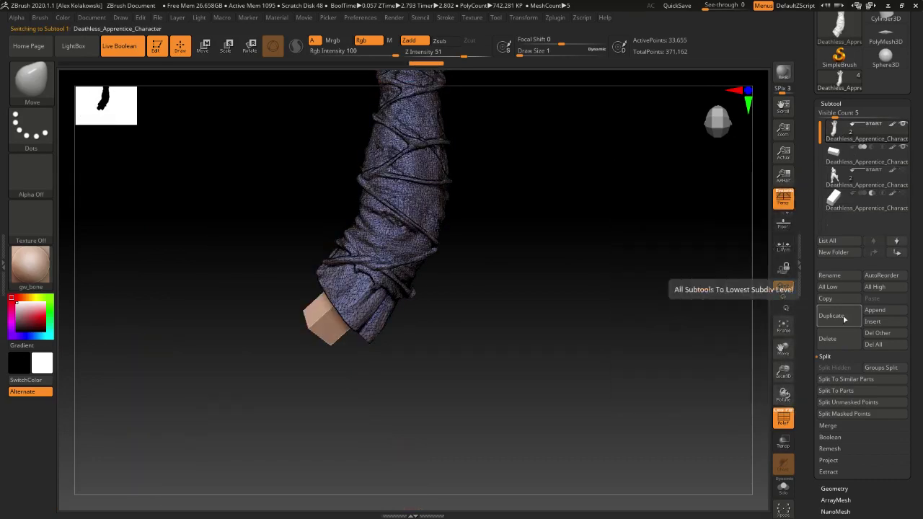
pyautogui.moveTo(515, 412); pyautogui.dragTo(480, 369)
pyautogui.click(783, 421)
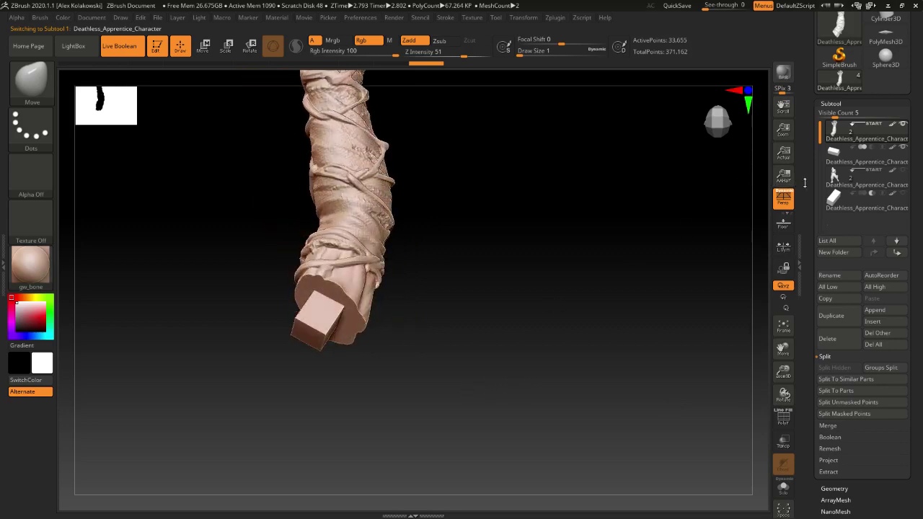
# - Hide the arm and its block, show the body with the subtracting block, and inspect the shoulder socket
pyautogui.moveTo(904, 124); pyautogui.dragTo(903, 148)
pyautogui.click(904, 195)
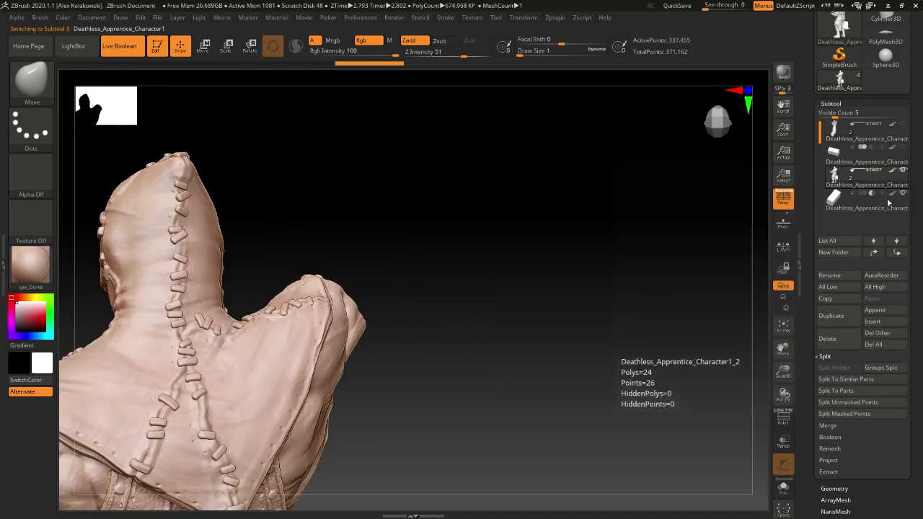
pyautogui.moveTo(636, 297); pyautogui.dragTo(430, 349)
pyautogui.moveTo(423, 345); pyautogui.dragTo(410, 364, button='right')
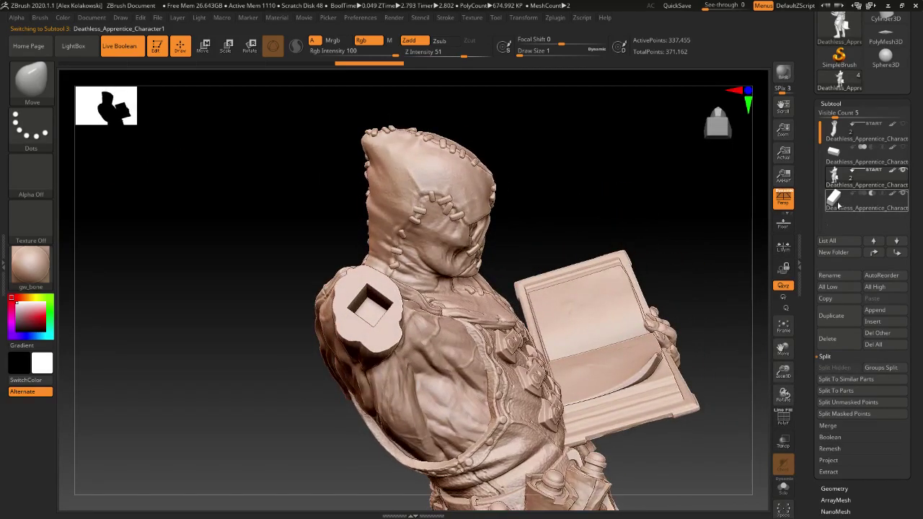
# - Inflate the subtracting block slightly with the Inflate deformation to add clearance to the shoulder socket, and inspect the opening
pyautogui.click(837, 205)
pyautogui.scroll(-5, 893, 245)
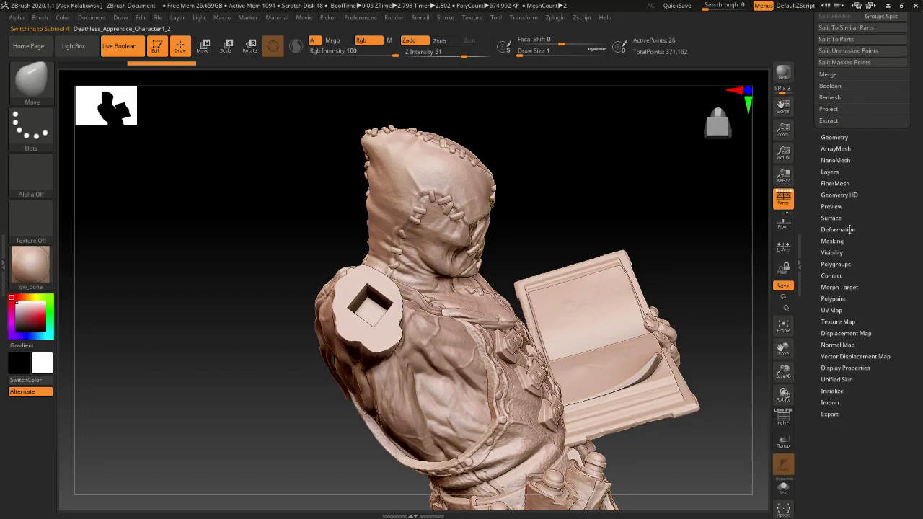
pyautogui.click(849, 229)
pyautogui.moveTo(905, 297); pyautogui.dragTo(888, 375)
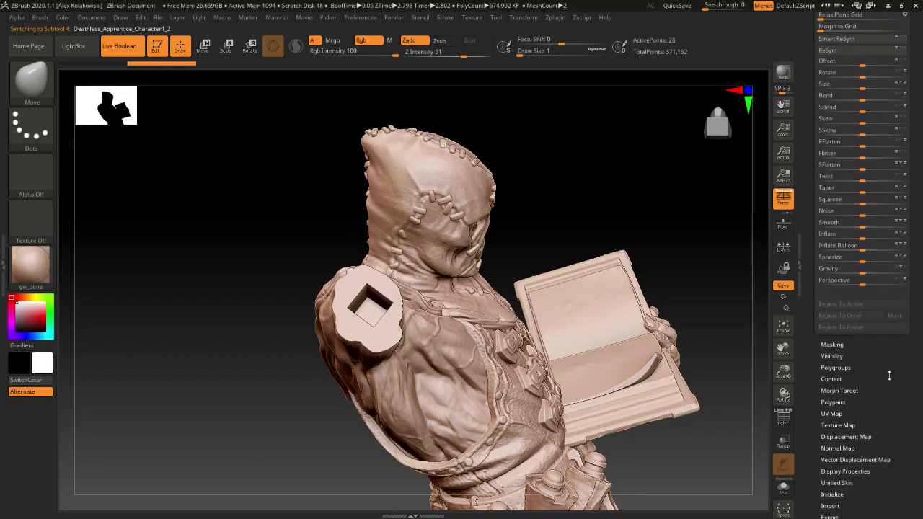
pyautogui.click(845, 234)
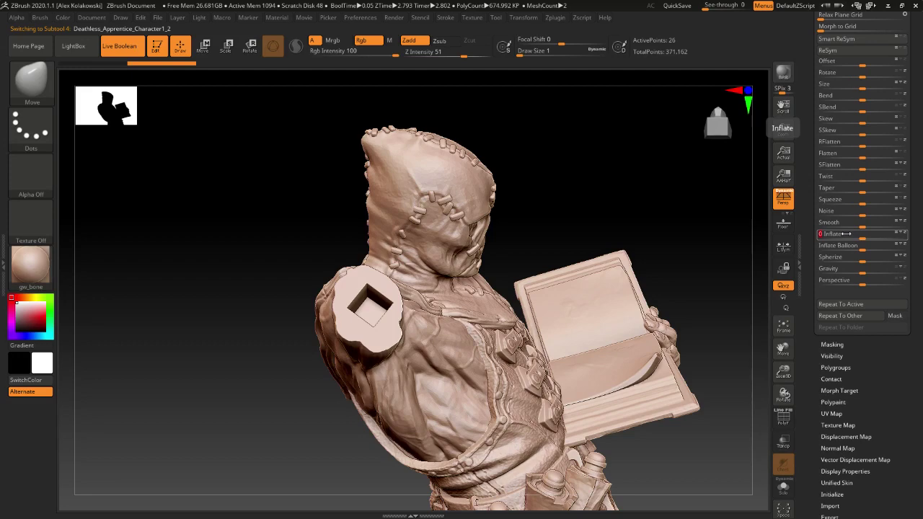
pyautogui.press('Return')
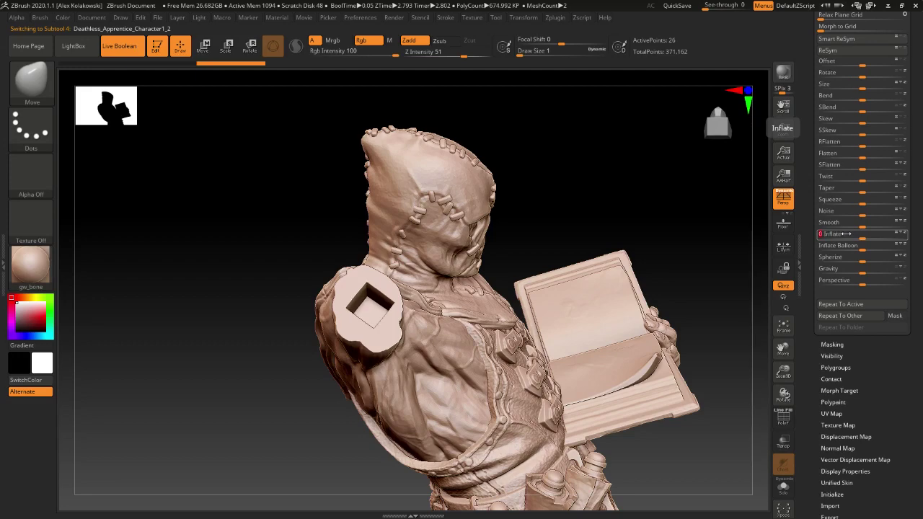
pyautogui.moveTo(386, 298); pyautogui.dragTo(480, 385, button='right')
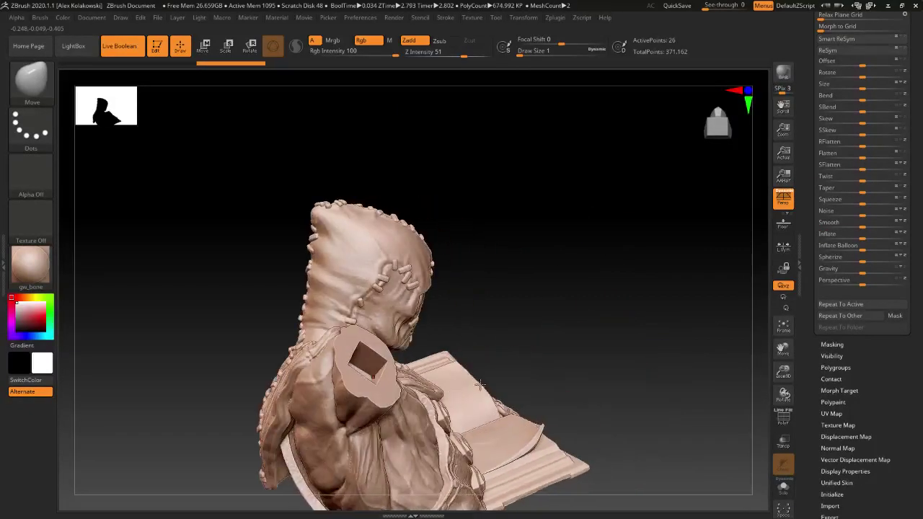
# - Show the arm and its peg block again together with the body and the subtracting block
pyautogui.moveTo(920, 193); pyautogui.dragTo(920, 336)
pyautogui.scroll(3, 856, 55)
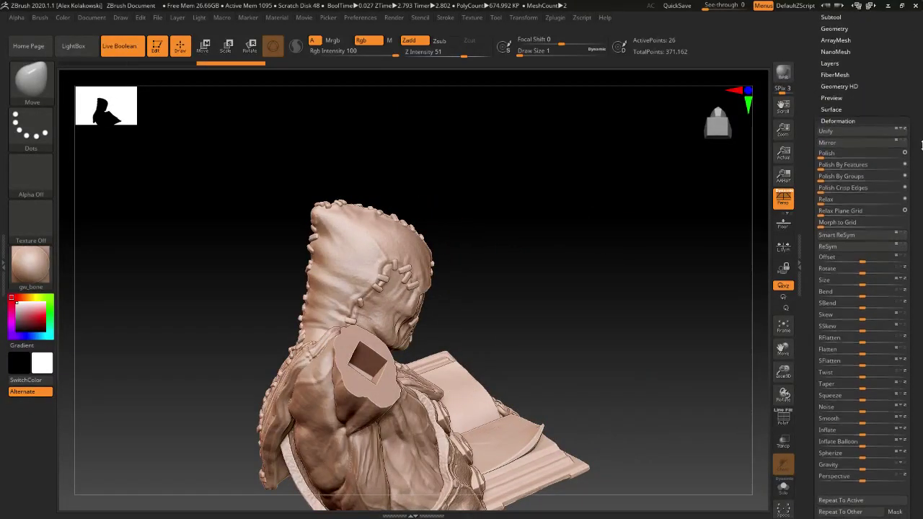
pyautogui.scroll(5, 886, 44)
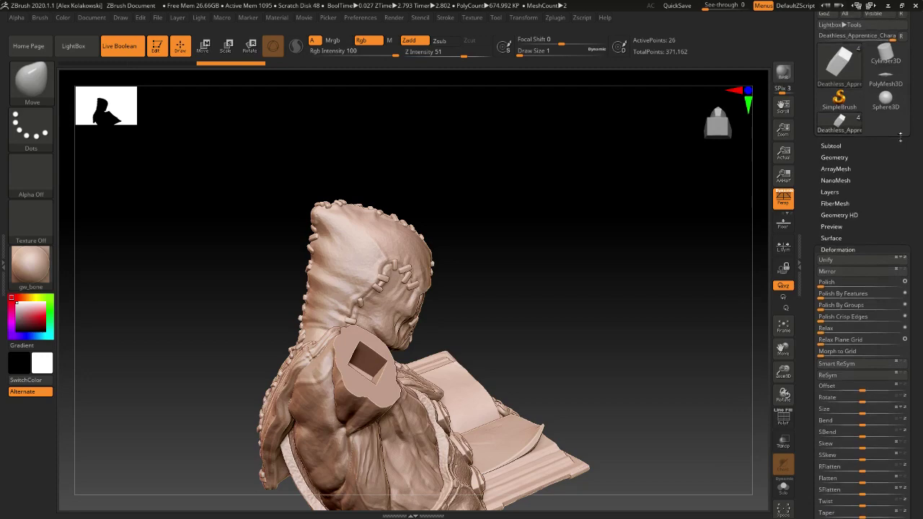
pyautogui.click(830, 145)
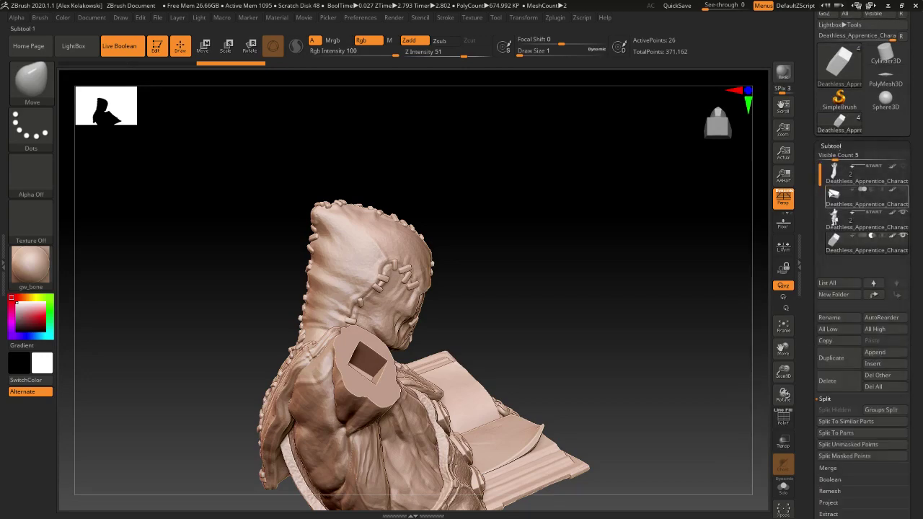
pyautogui.click(902, 166)
pyautogui.click(903, 190)
pyautogui.moveTo(431, 339); pyautogui.dragTo(486, 344, button='right')
# - Make a Boolean mesh from the four visible subtools and switch to the resulting UMesh tool
pyautogui.moveTo(874, 476); pyautogui.dragTo(874, 392)
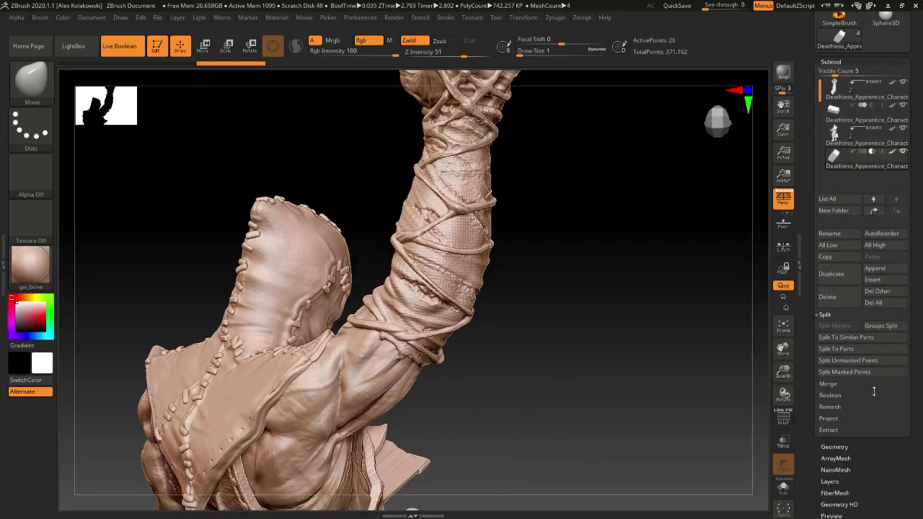
pyautogui.click(836, 393)
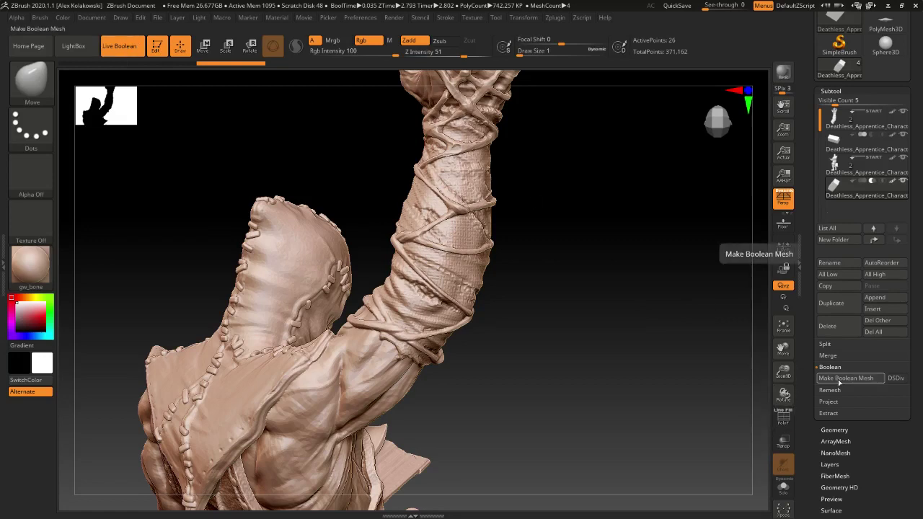
pyautogui.click(839, 378)
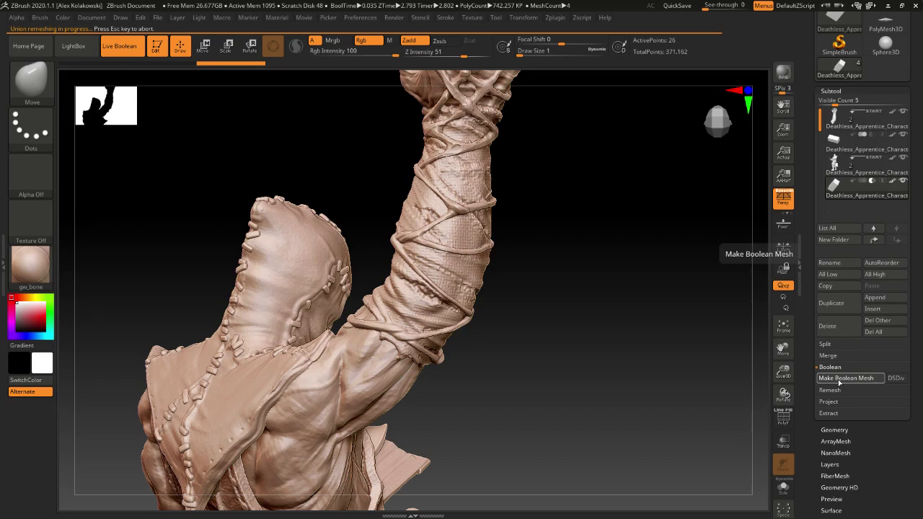
pyautogui.moveTo(921, 101); pyautogui.dragTo(921, 182)
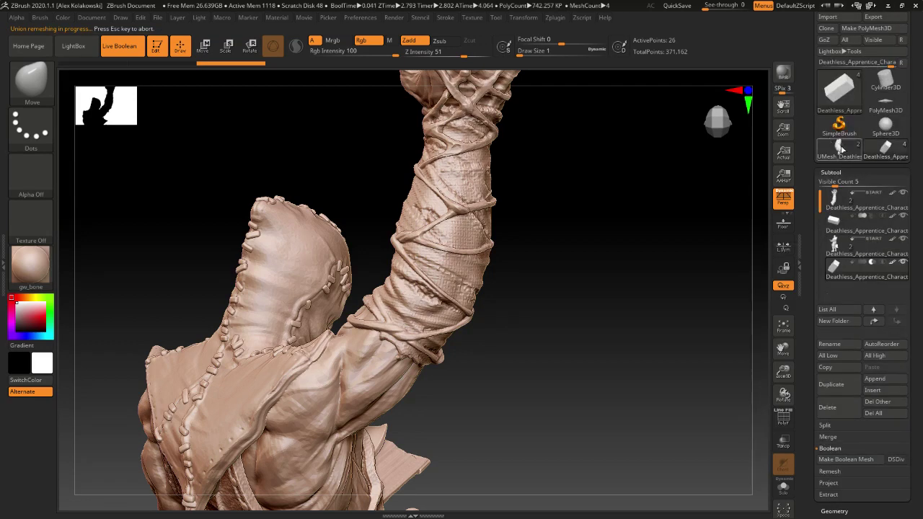
pyautogui.click(841, 148)
pyautogui.moveTo(629, 302); pyautogui.dragTo(668, 415)
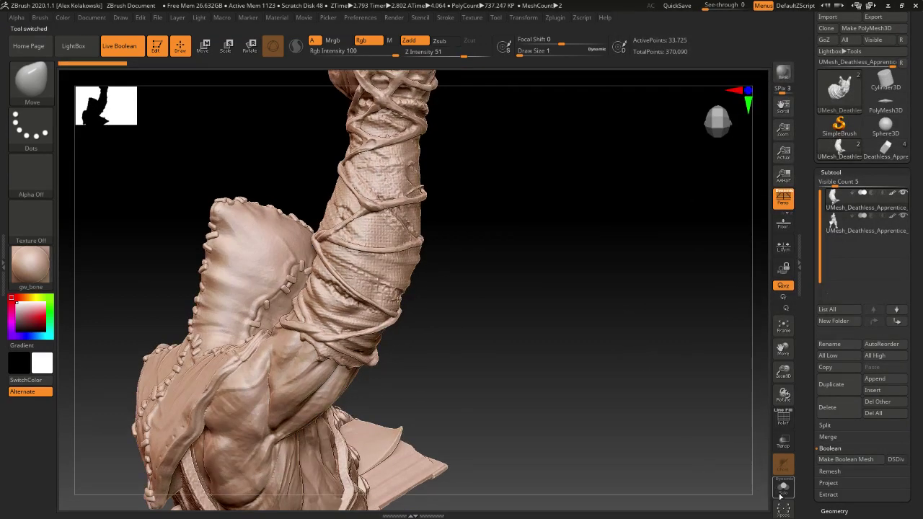
# - Isolate the Boolean arm and the Boolean body in turn to inspect peg and socket, and show both parts again
pyautogui.click(780, 496)
pyautogui.moveTo(337, 388); pyautogui.dragTo(429, 311, button='right')
pyautogui.click(862, 231)
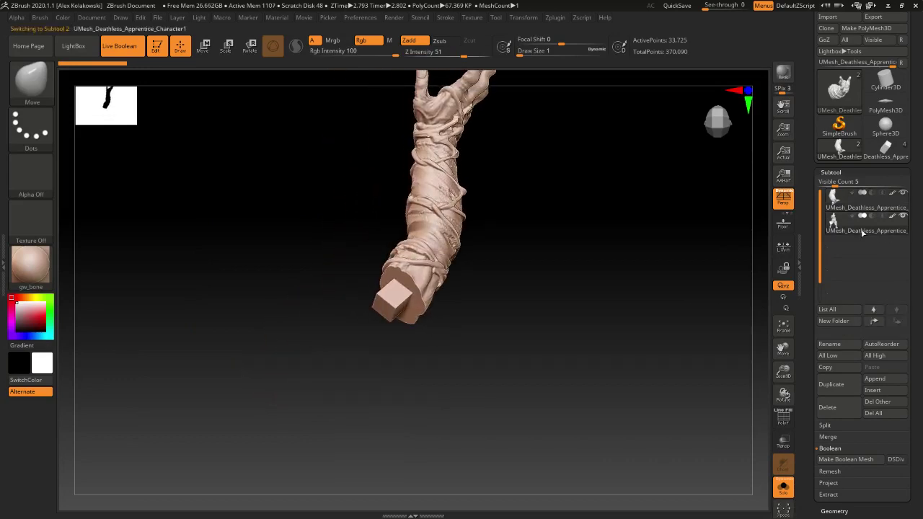
pyautogui.moveTo(498, 339); pyautogui.dragTo(408, 336, button='right')
pyautogui.moveTo(408, 336); pyautogui.dragTo(554, 413)
pyautogui.click(783, 487)
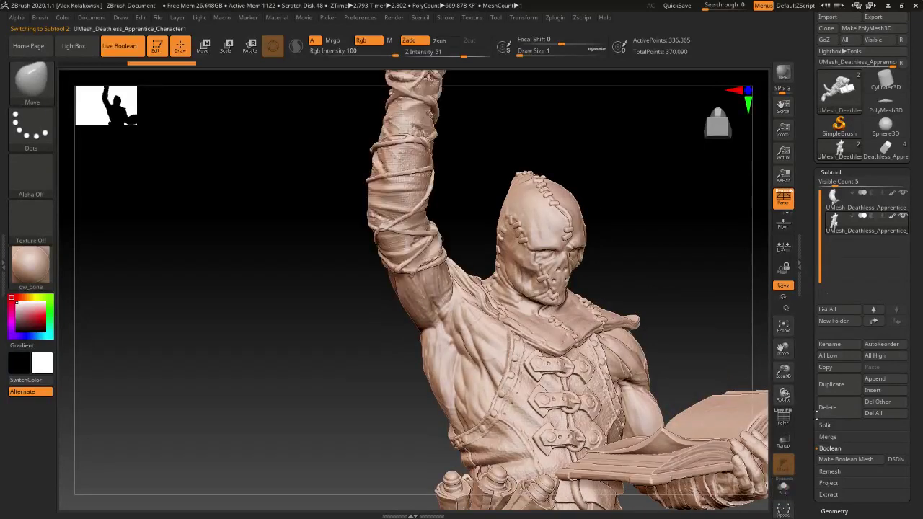
# - Try to move the Boolean arm subtool with the transform gizmo, undo the move, and return to Draw mode
pyautogui.click(851, 206)
pyautogui.keyDown('alt'); pyautogui.moveTo(542, 369); pyautogui.dragTo(465, 317, button='right'); pyautogui.keyUp('alt')
pyautogui.press('w')
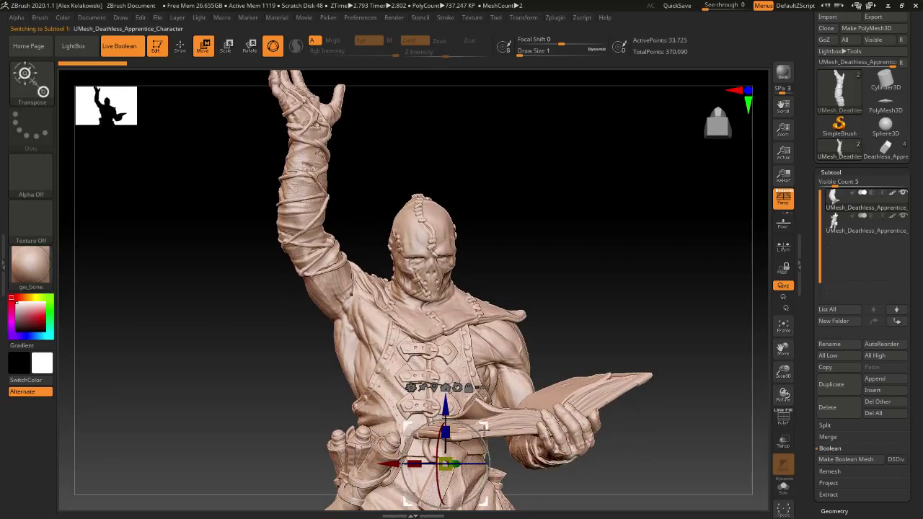
pyautogui.moveTo(487, 425); pyautogui.dragTo(448, 379)
pyautogui.hotkey('ctrl', 'z')
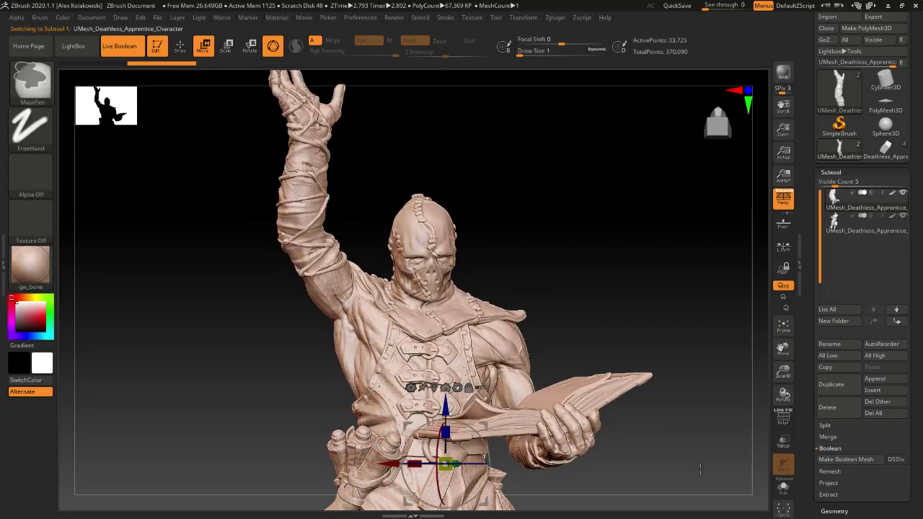
pyautogui.press('q')
pyautogui.moveTo(472, 359)
pyautogui.keyDown('alt'); pyautogui.mouseDown(button='right')
pyautogui.moveTo(460, 338)
pyautogui.moveTo(485, 297)
pyautogui.mouseUp(button='right'); pyautogui.keyUp('alt')
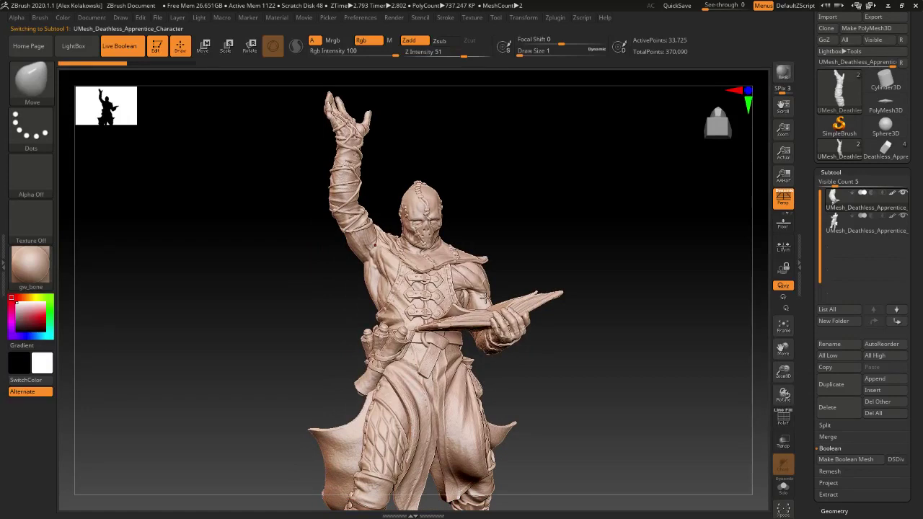